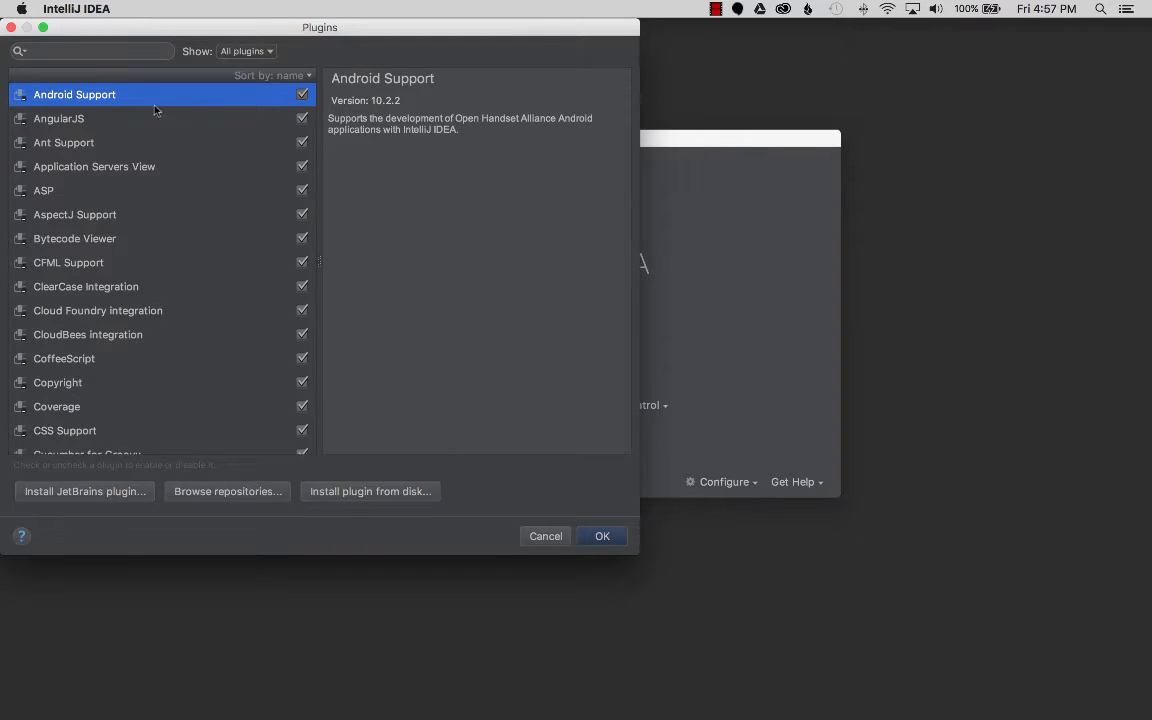
# Step: Filter the installed plugins by "google" and disable Google App Engine Integration
pyautogui.click(90, 50)
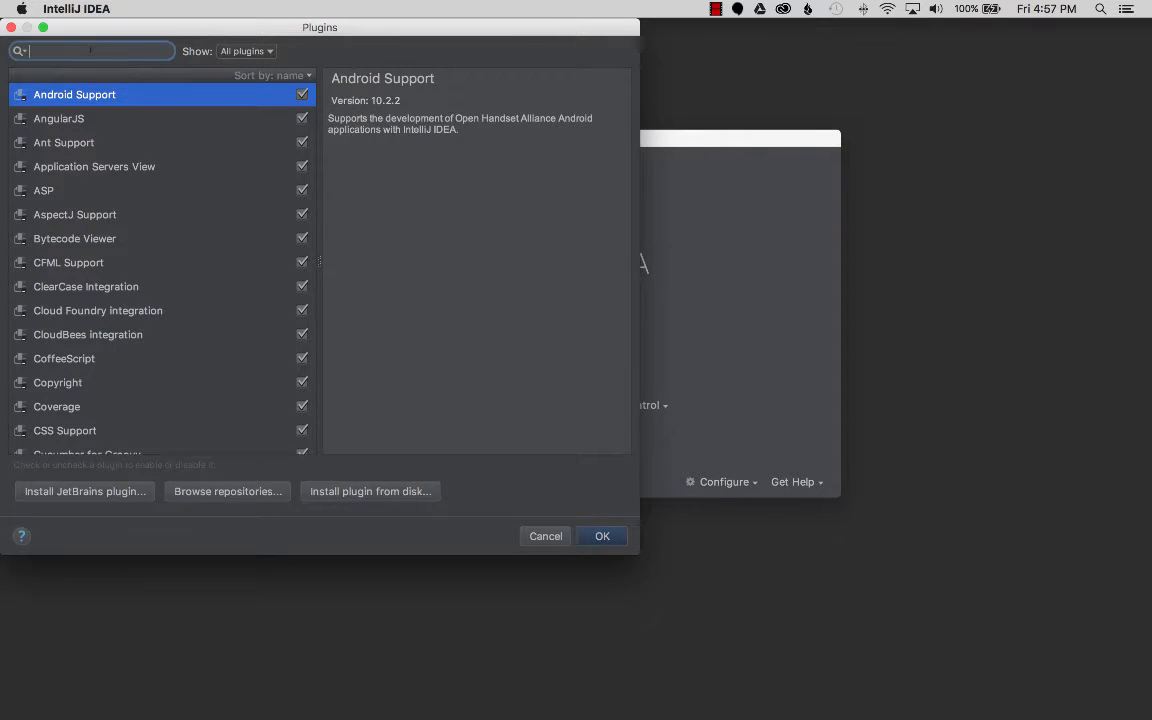
pyautogui.write('google')
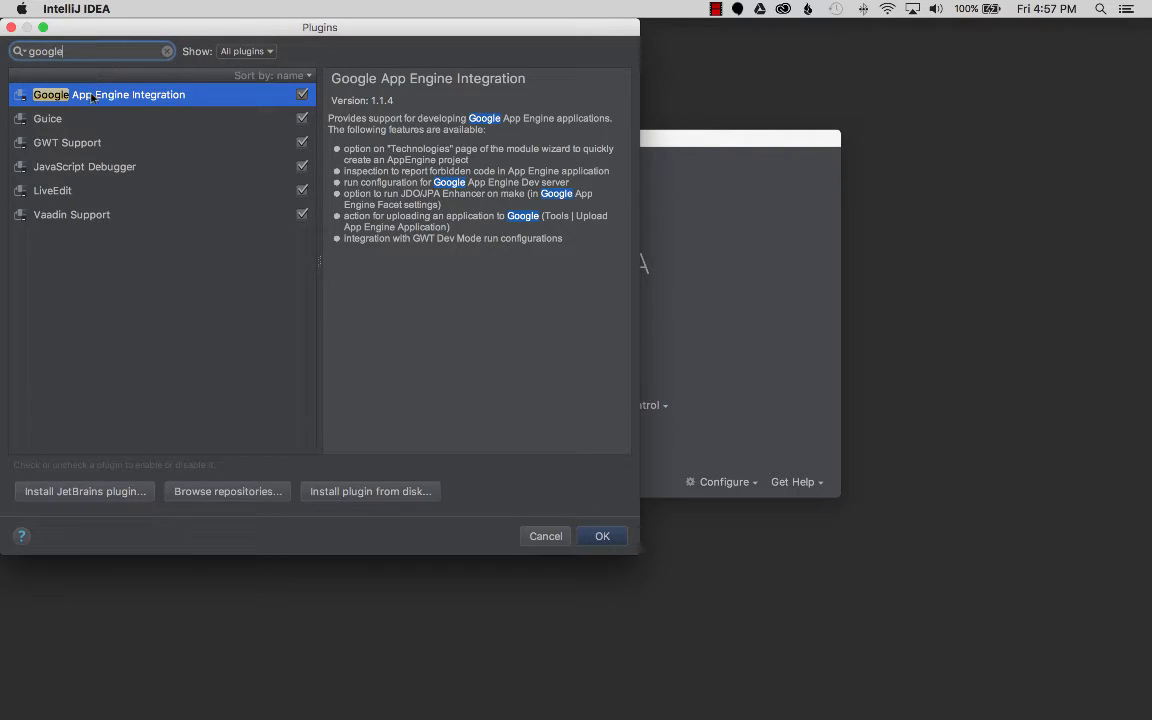
pyautogui.click(303, 96)
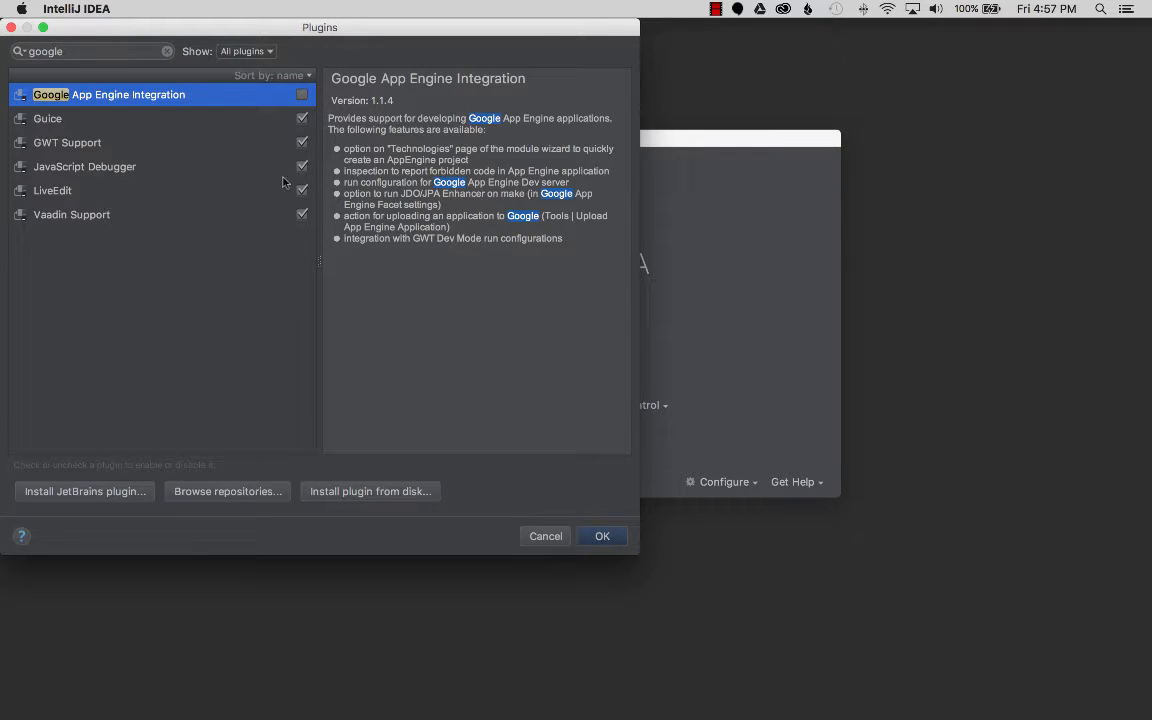
# Step: Search the plugin repositories for "google cloud" and select the Google Cloud Tools plugin
pyautogui.click(230, 491)
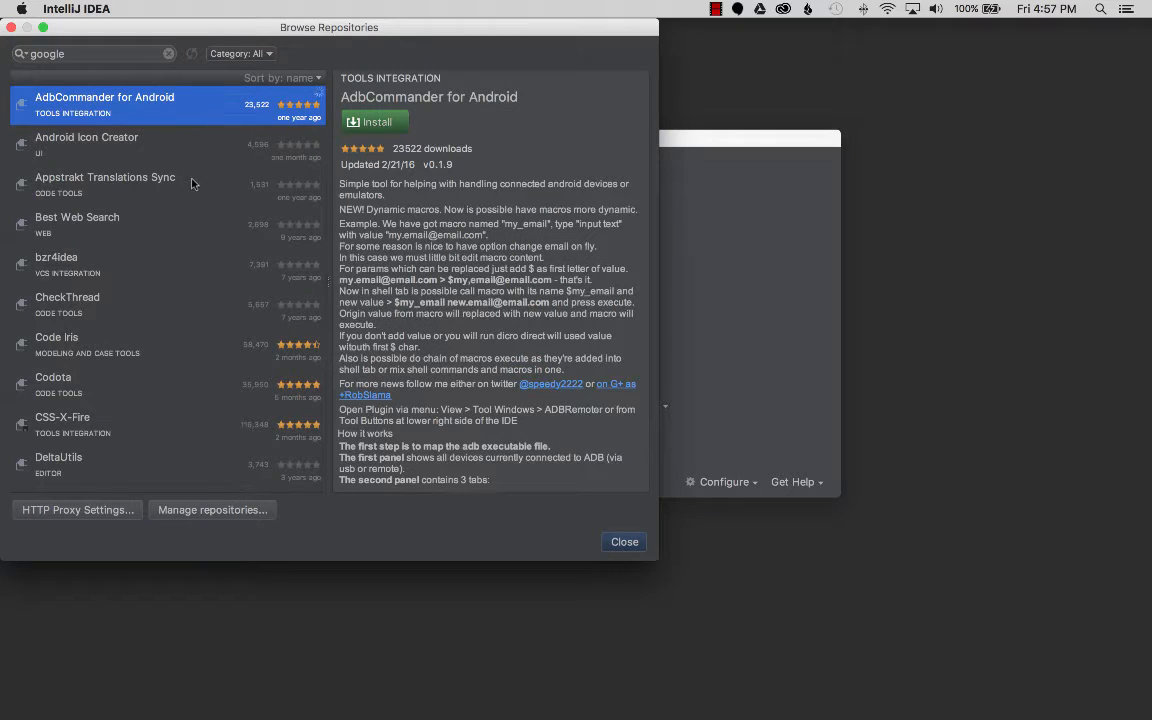
pyautogui.click(169, 55)
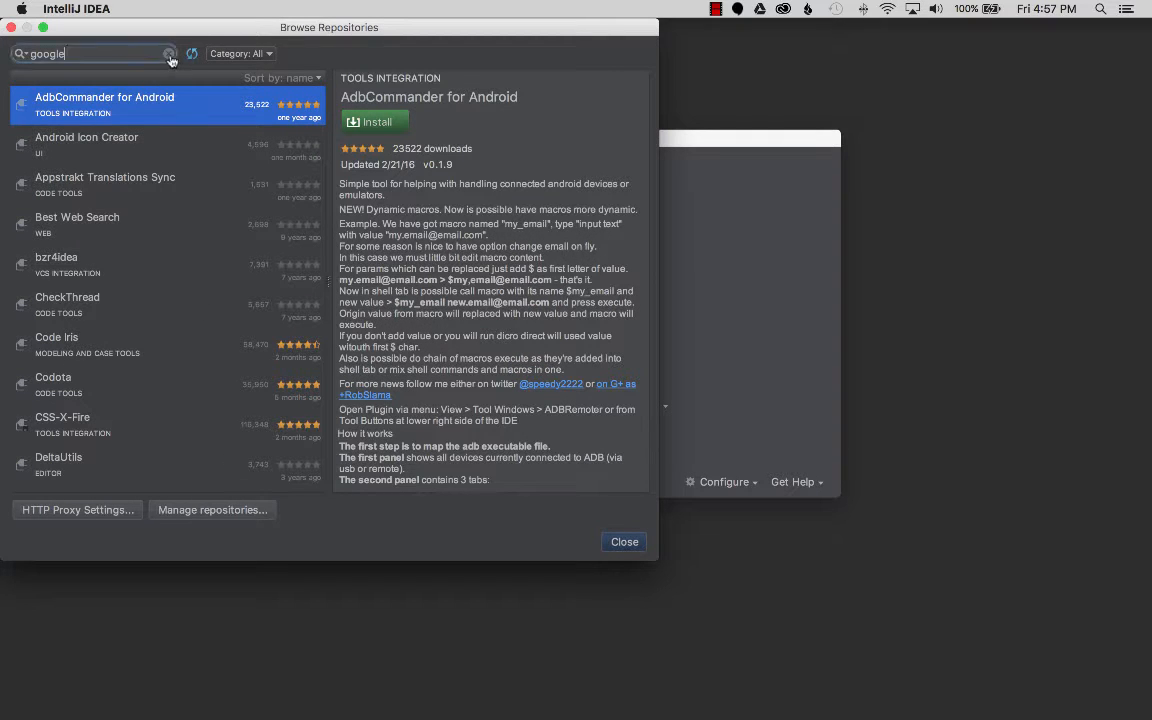
pyautogui.write('google clou')
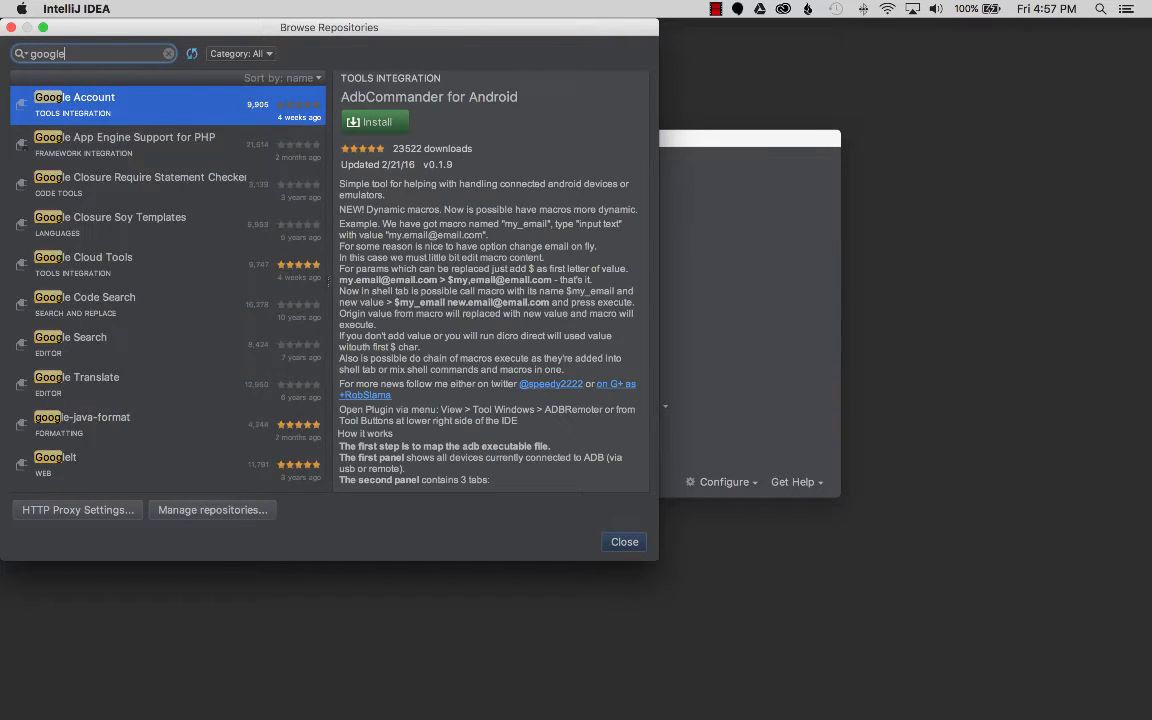
pyautogui.write('d')
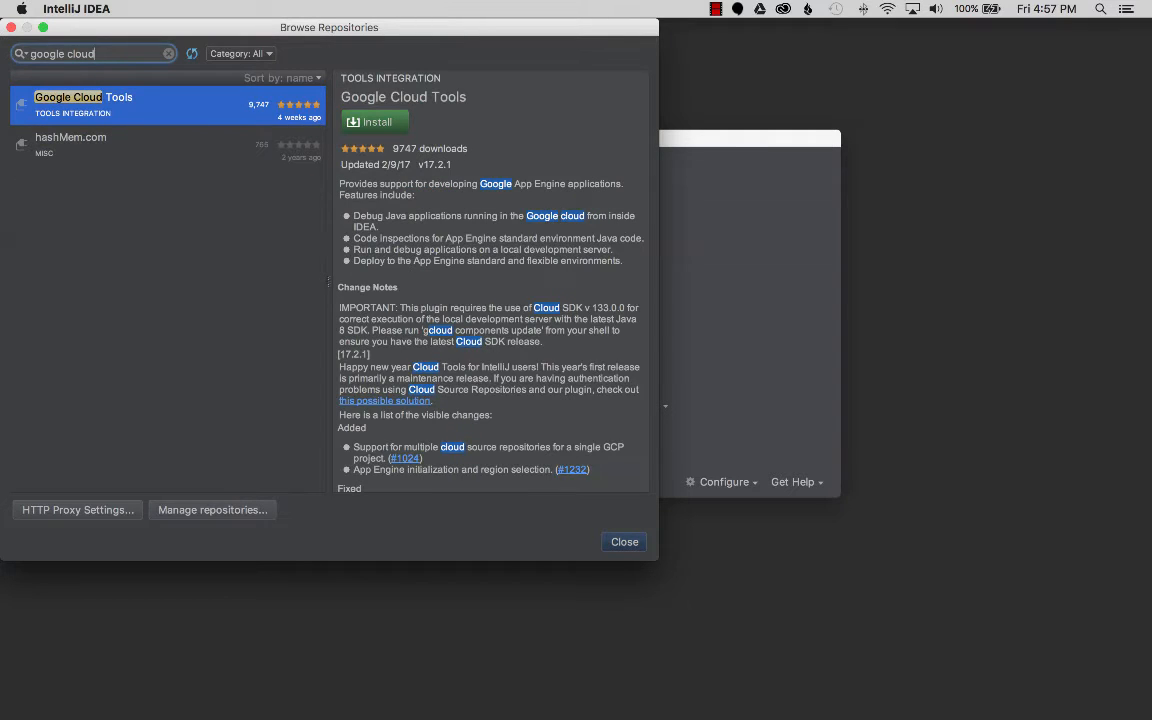
pyautogui.click(120, 94)
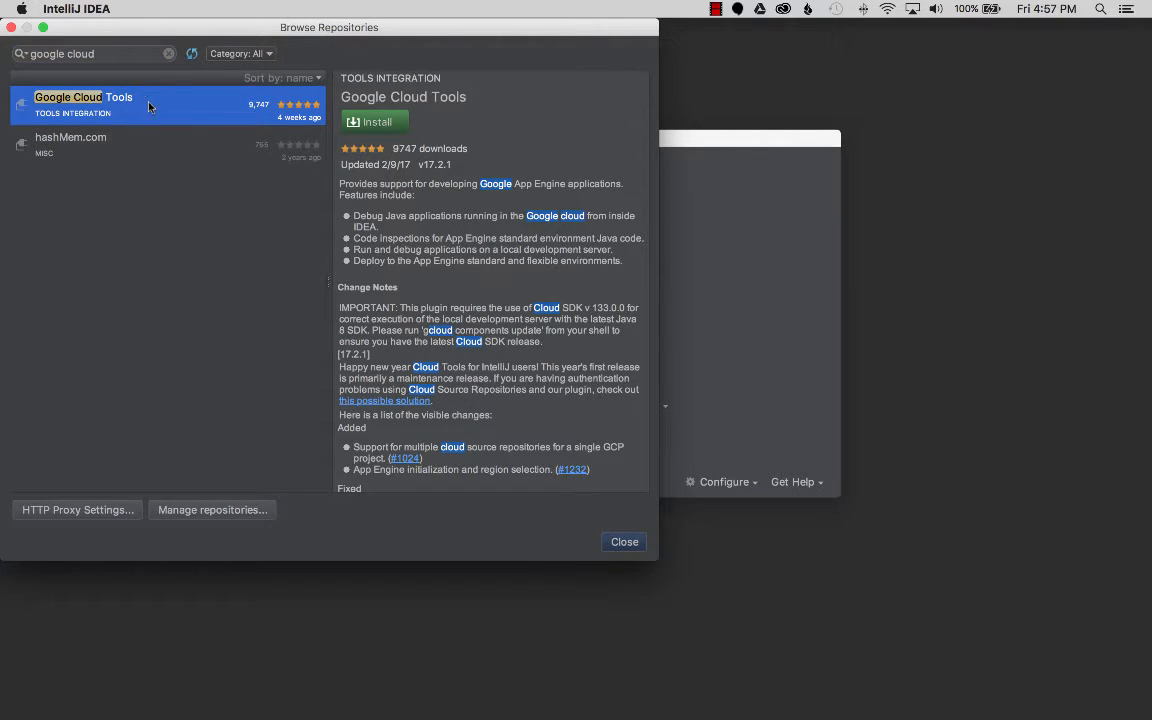
# Step: Install Google Cloud Tools together with its required dependency plugin and restart IntelliJ IDEA
pyautogui.click(377, 123)
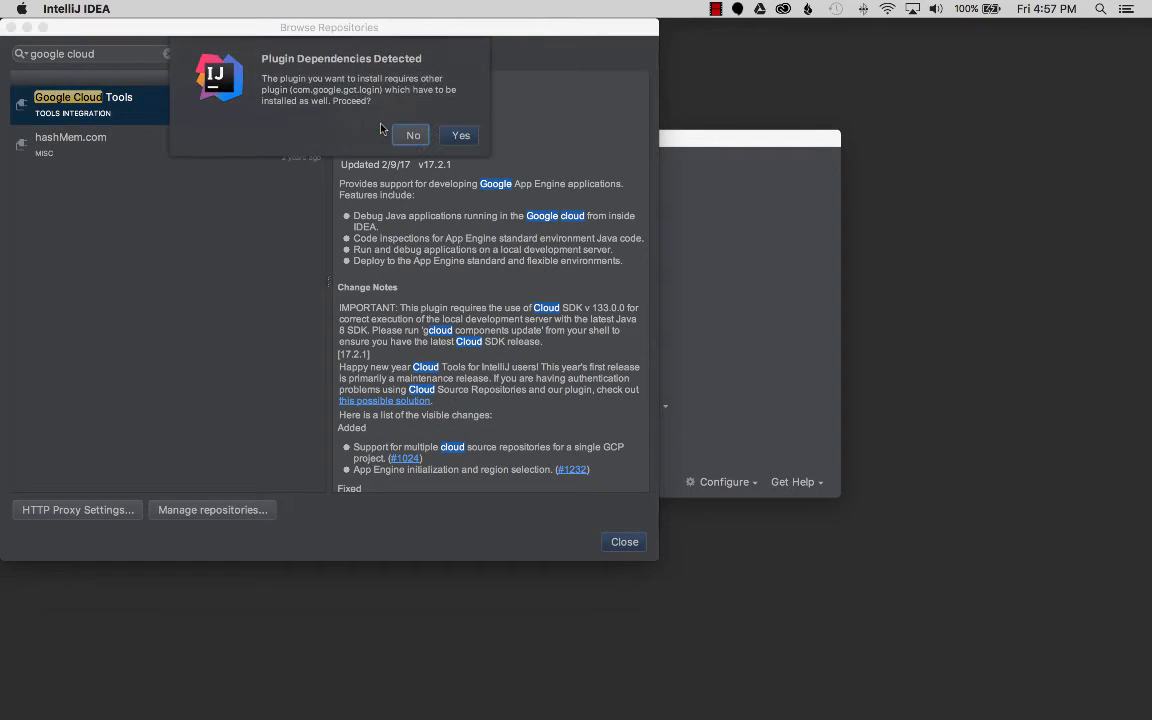
pyautogui.click(460, 136)
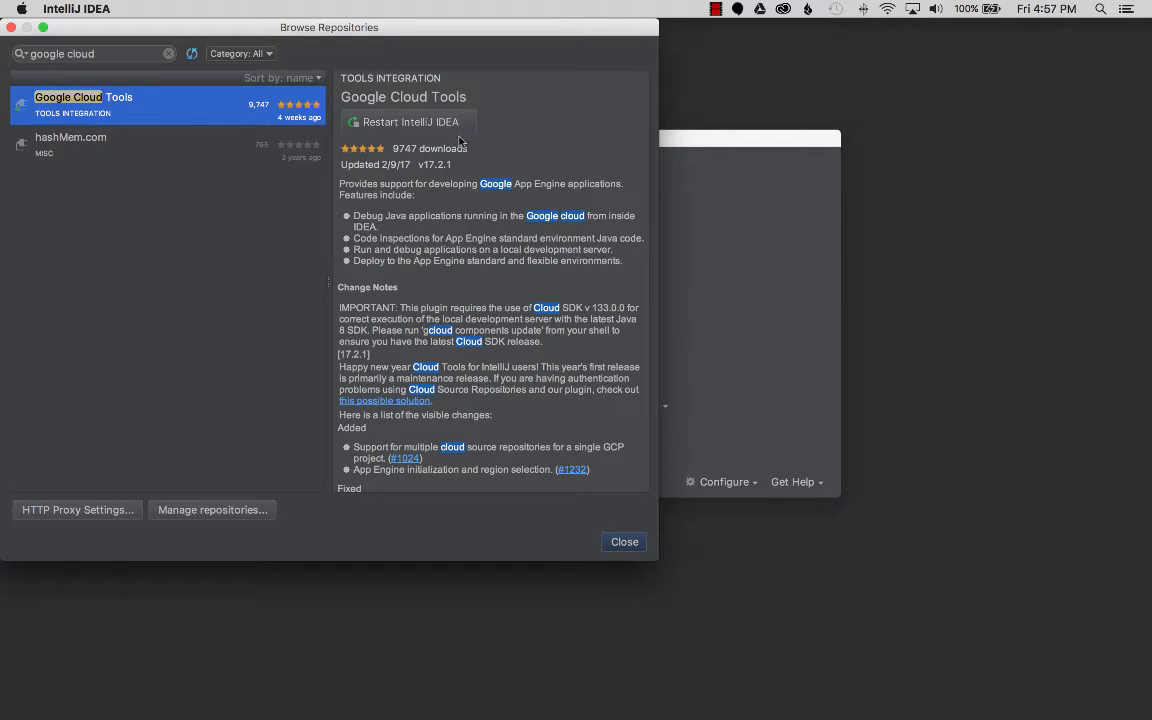
pyautogui.click(432, 123)
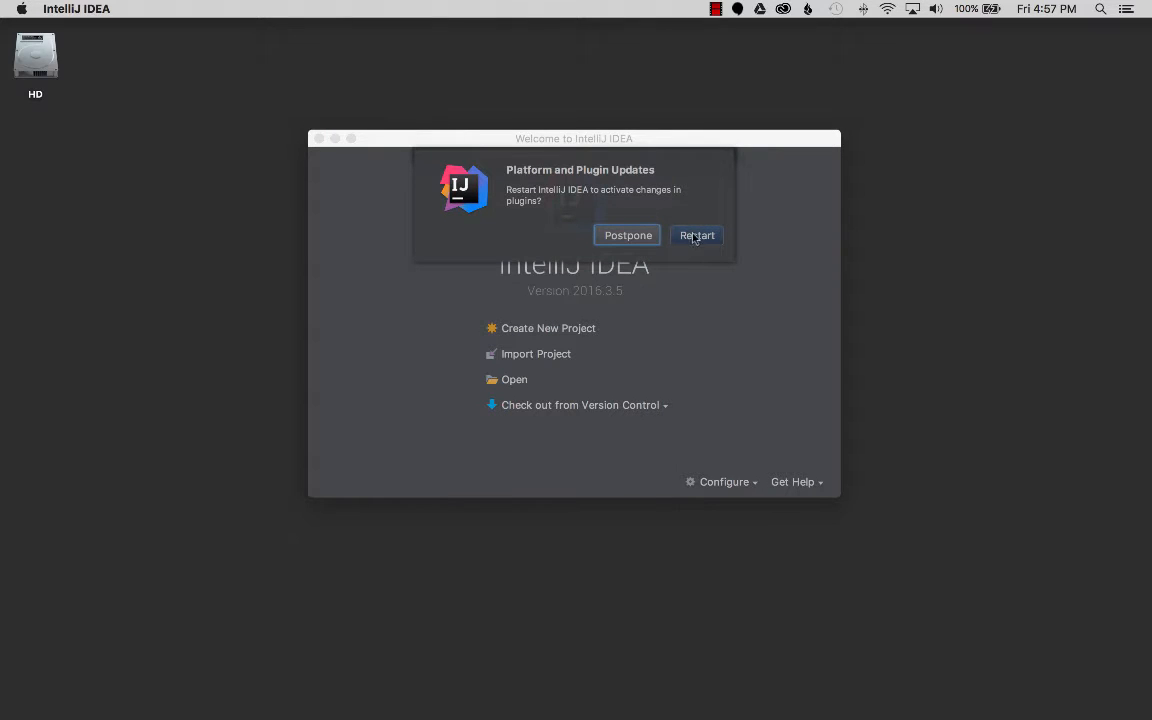
pyautogui.click(695, 235)
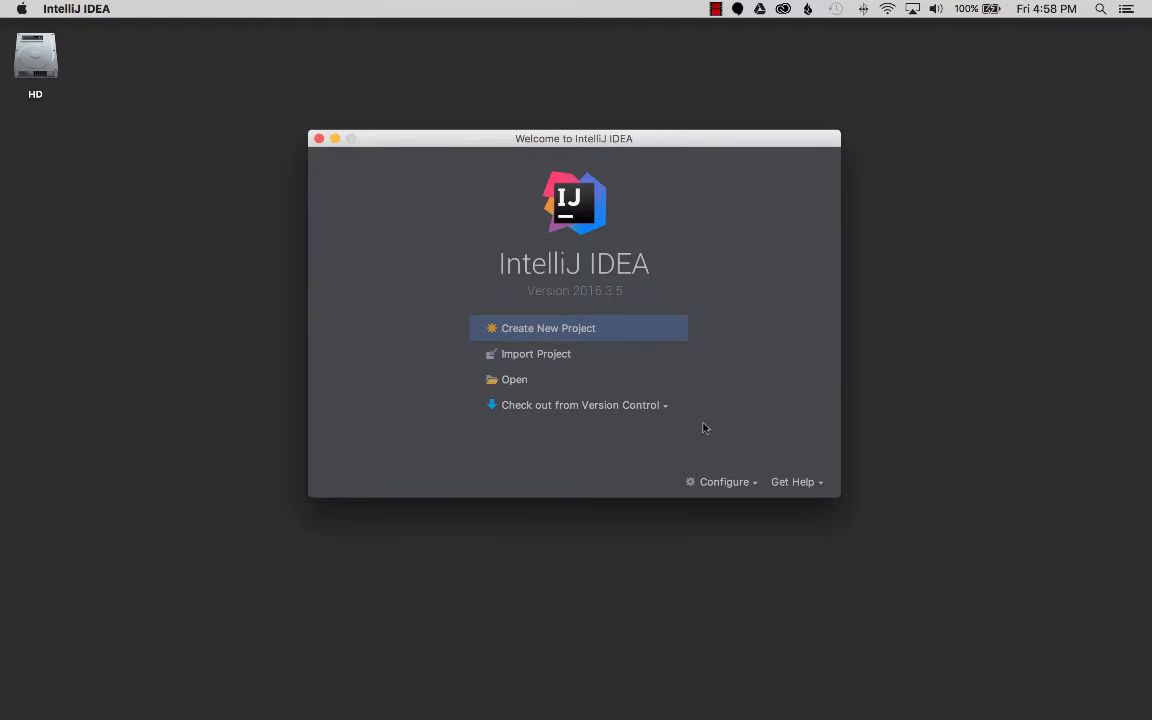
# Step: Open the default preferences, filter them by "google" and view the Google Usage Tracking settings
pyautogui.click(713, 486)
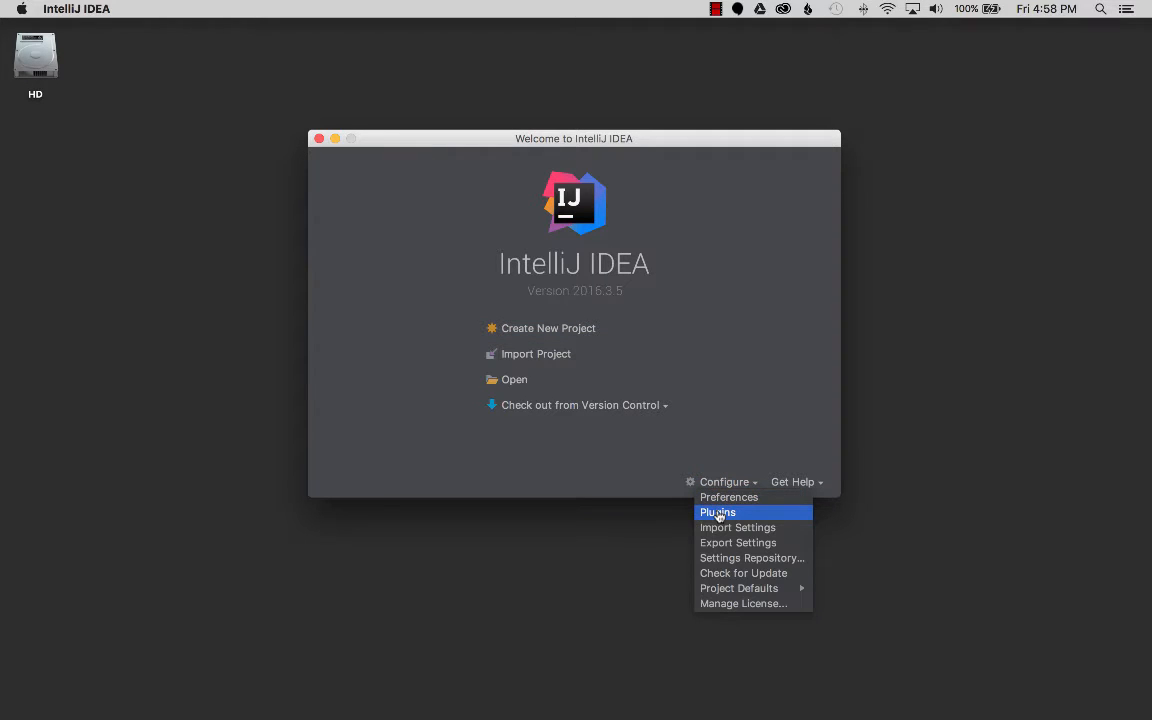
pyautogui.click(725, 500)
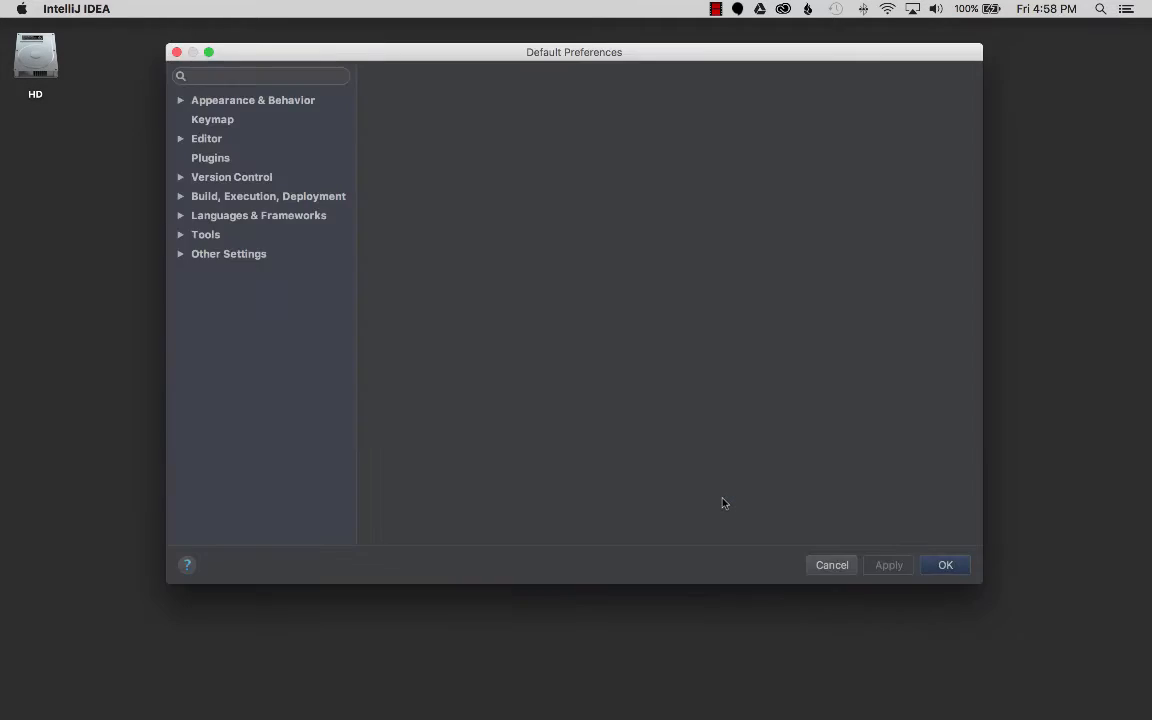
pyautogui.click(262, 75)
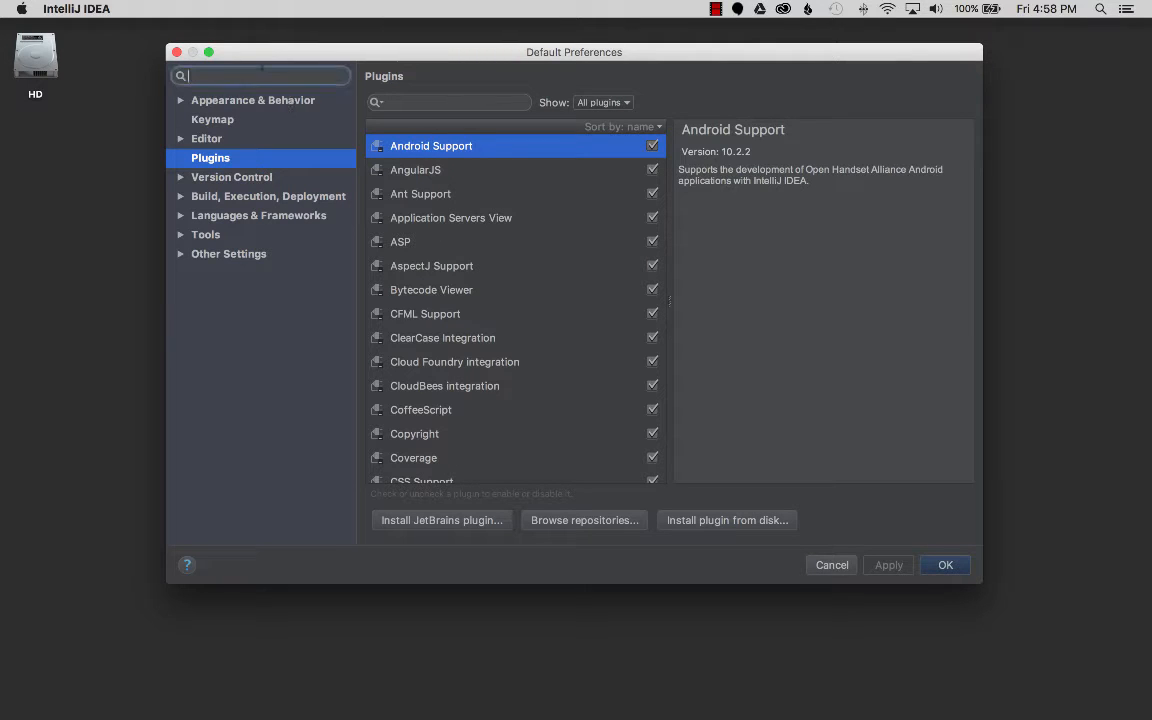
pyautogui.write('google')
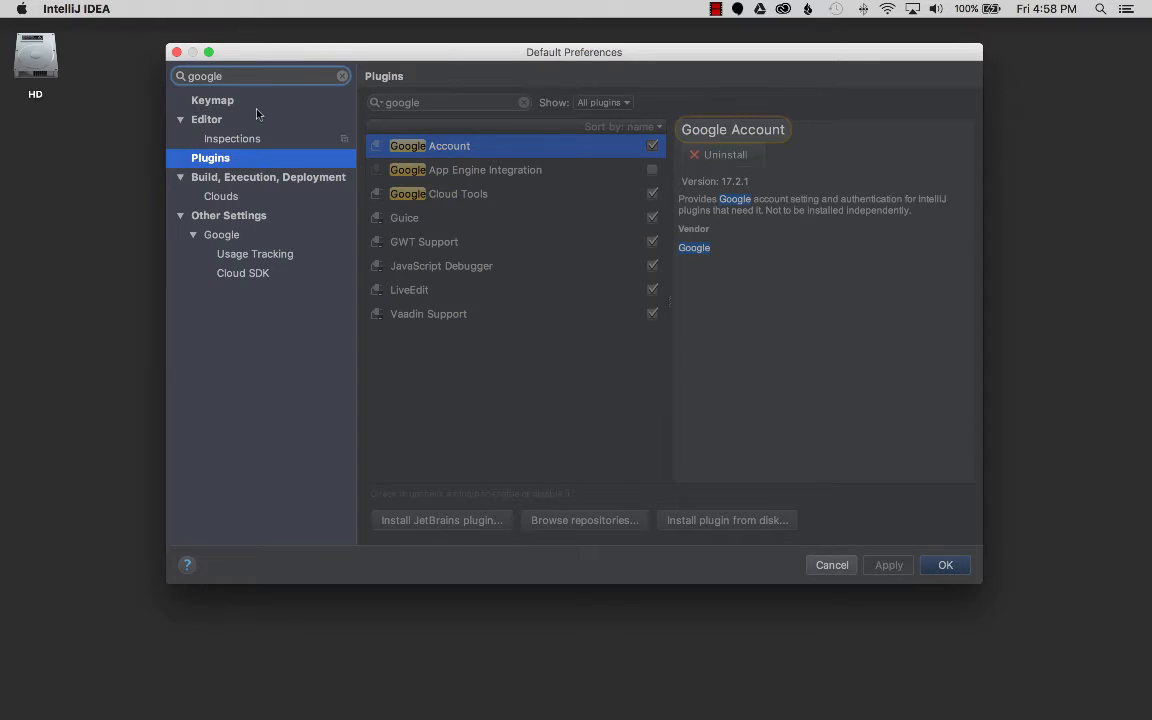
pyautogui.click(224, 235)
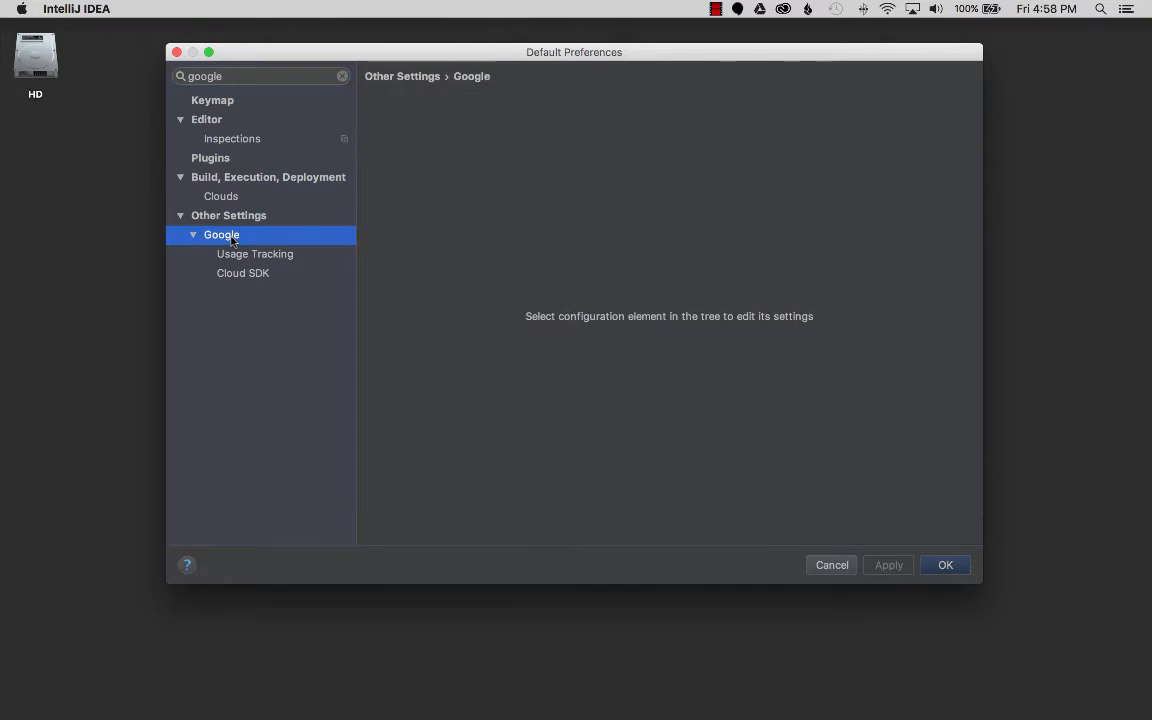
pyautogui.click(246, 256)
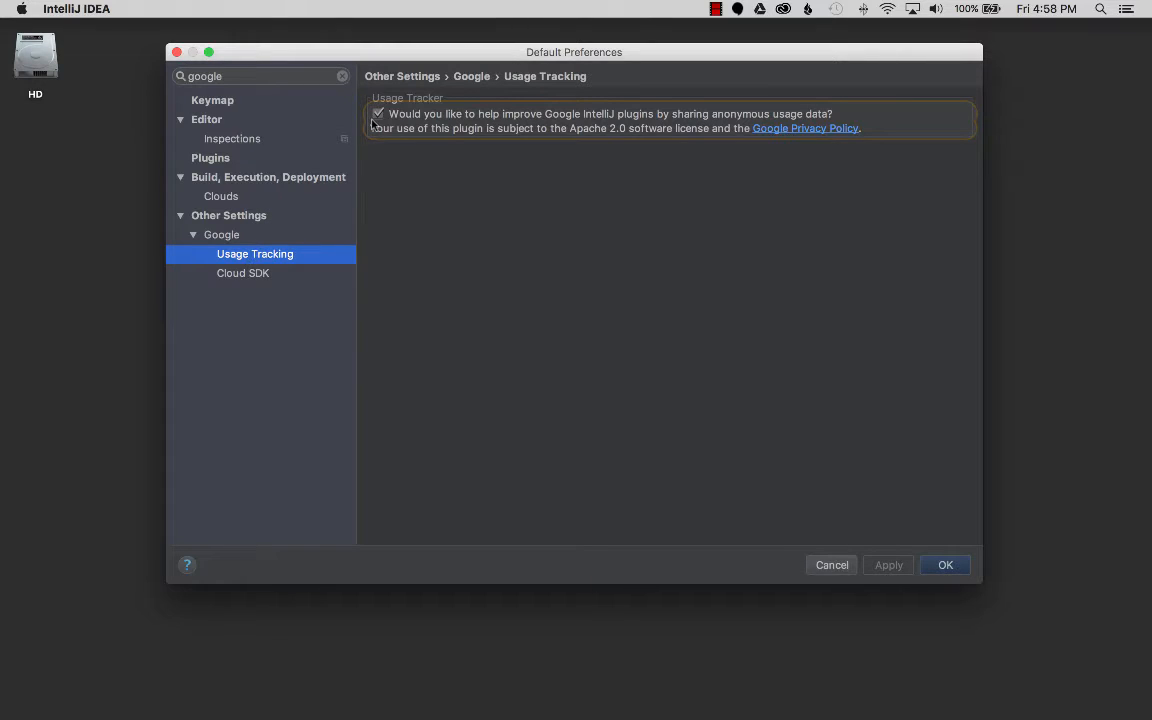
# Step: Check the Cloud SDK directory setting, browse its google-cloud-sdk folder and accept the preferences
pyautogui.click(263, 274)
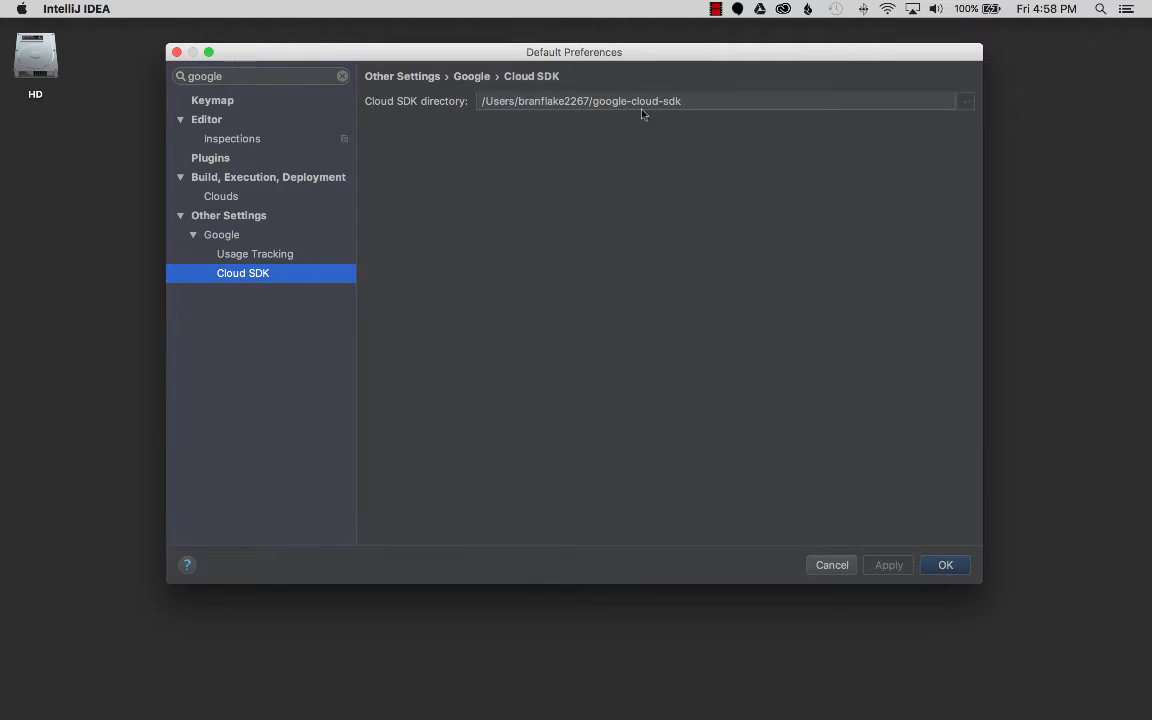
pyautogui.moveTo(712, 100); pyautogui.dragTo(470, 100)
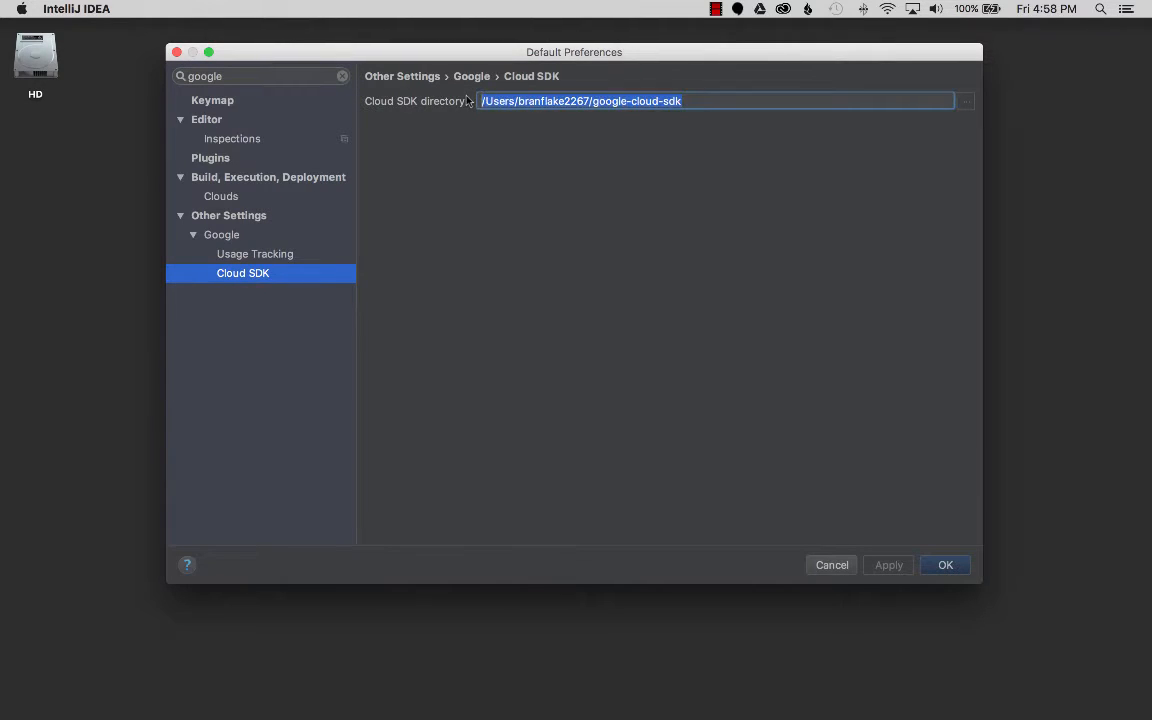
pyautogui.click(966, 101)
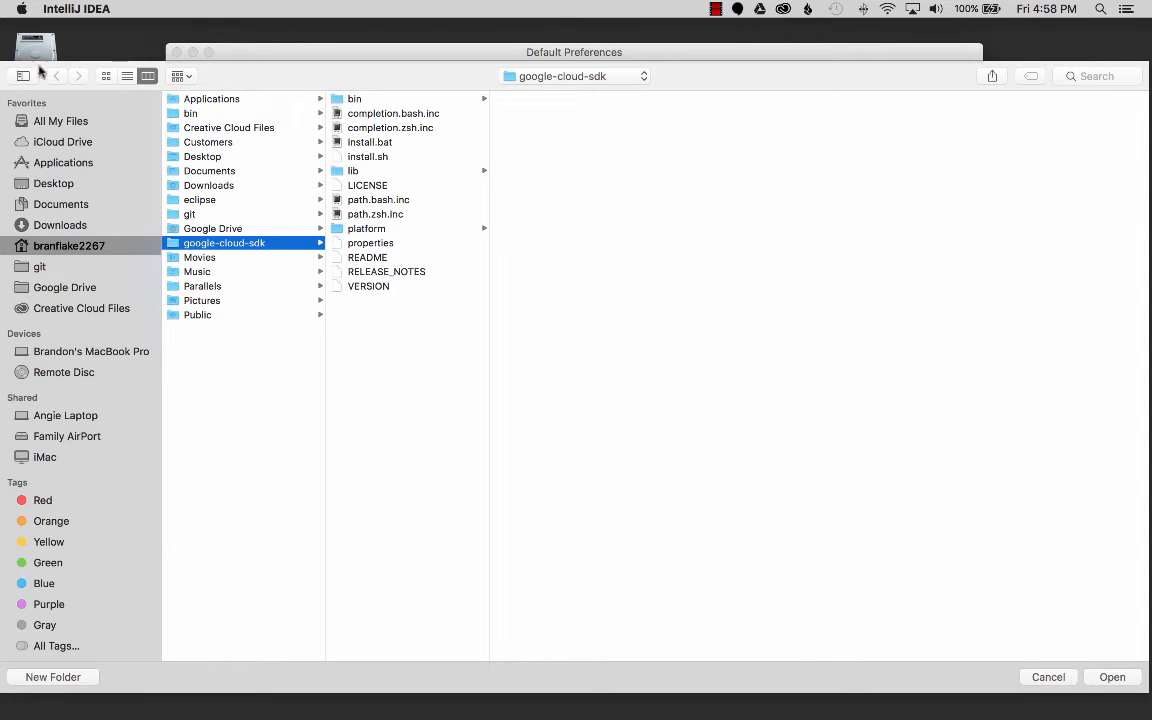
pyautogui.press('Return')
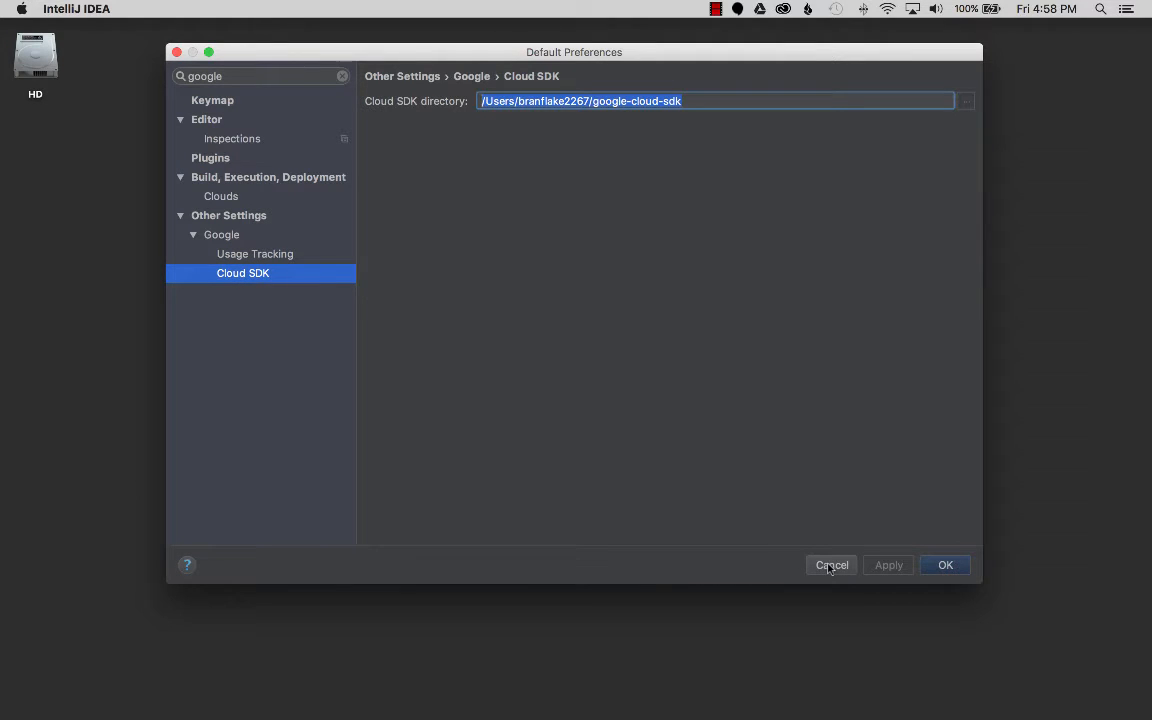
pyautogui.click(944, 568)
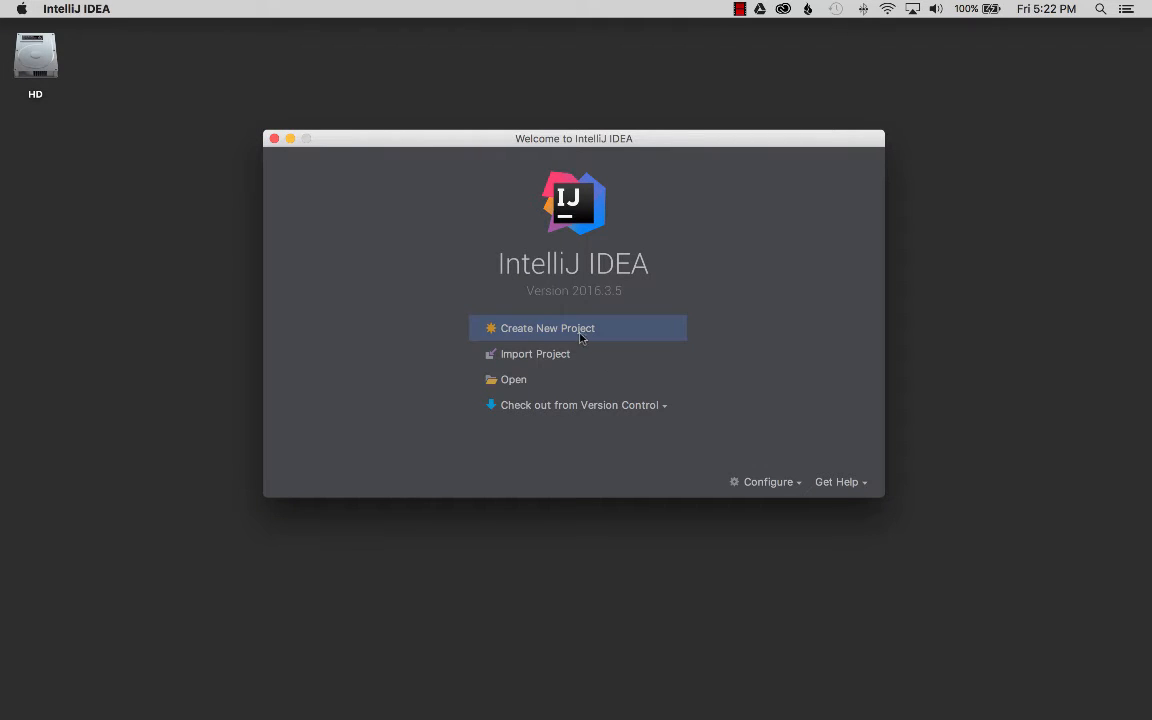
# Step: Start a new project and inspect the Google App Engine Standard framework option for Java projects
pyautogui.click(575, 336)
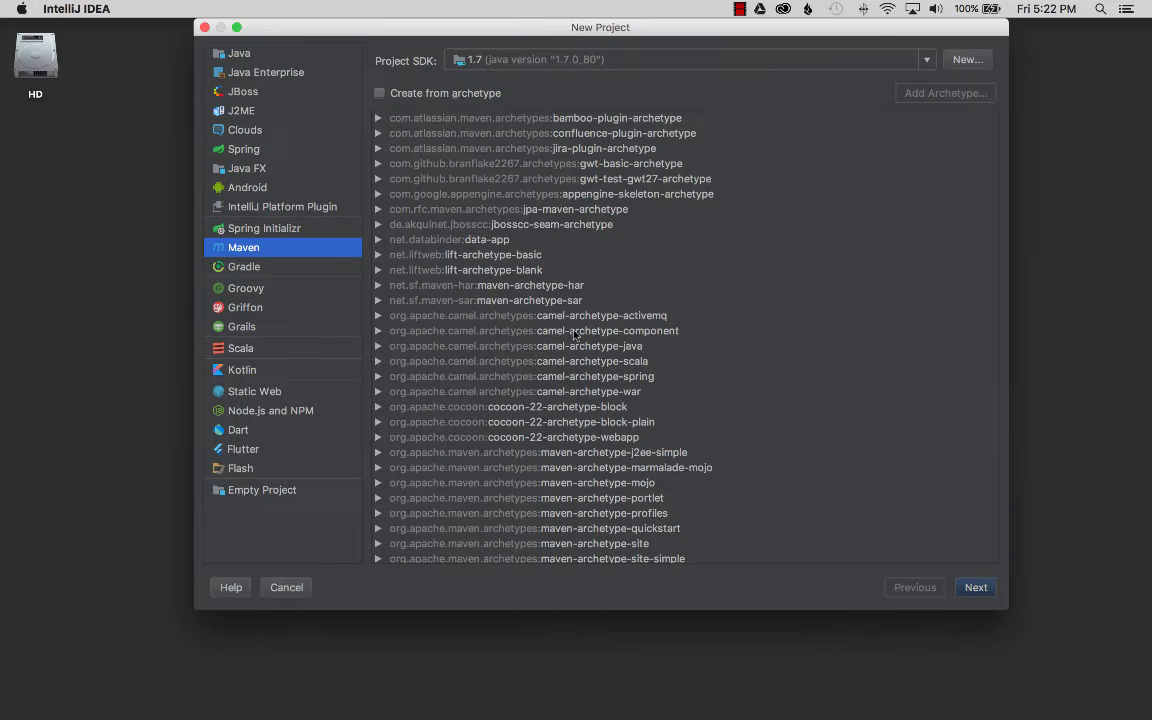
pyautogui.click(223, 55)
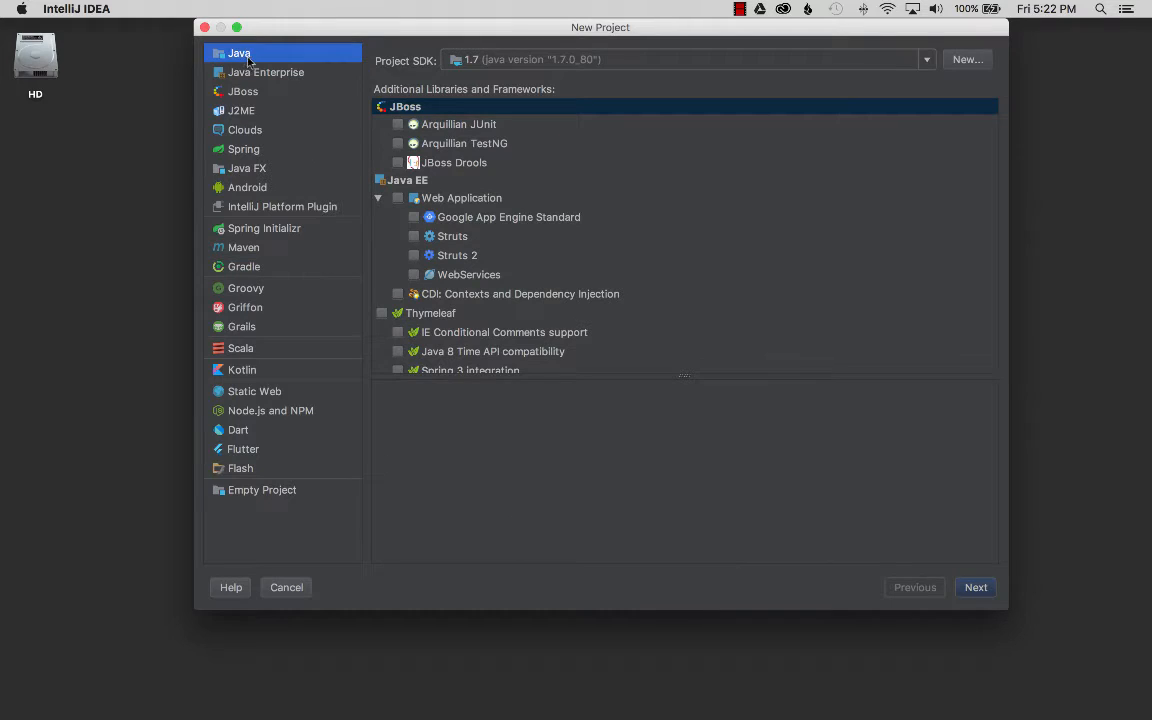
pyautogui.click(490, 222)
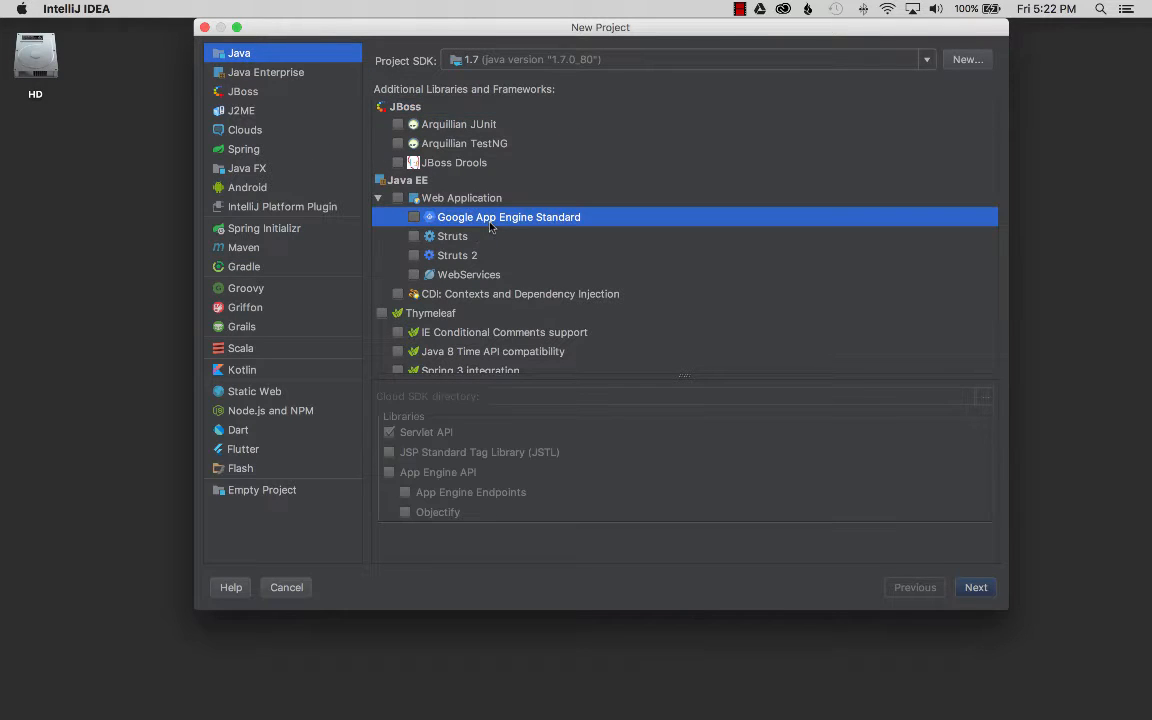
# Step: Set the project type to Maven, enable creation from an archetype and open the form for adding an archetype
pyautogui.click(256, 249)
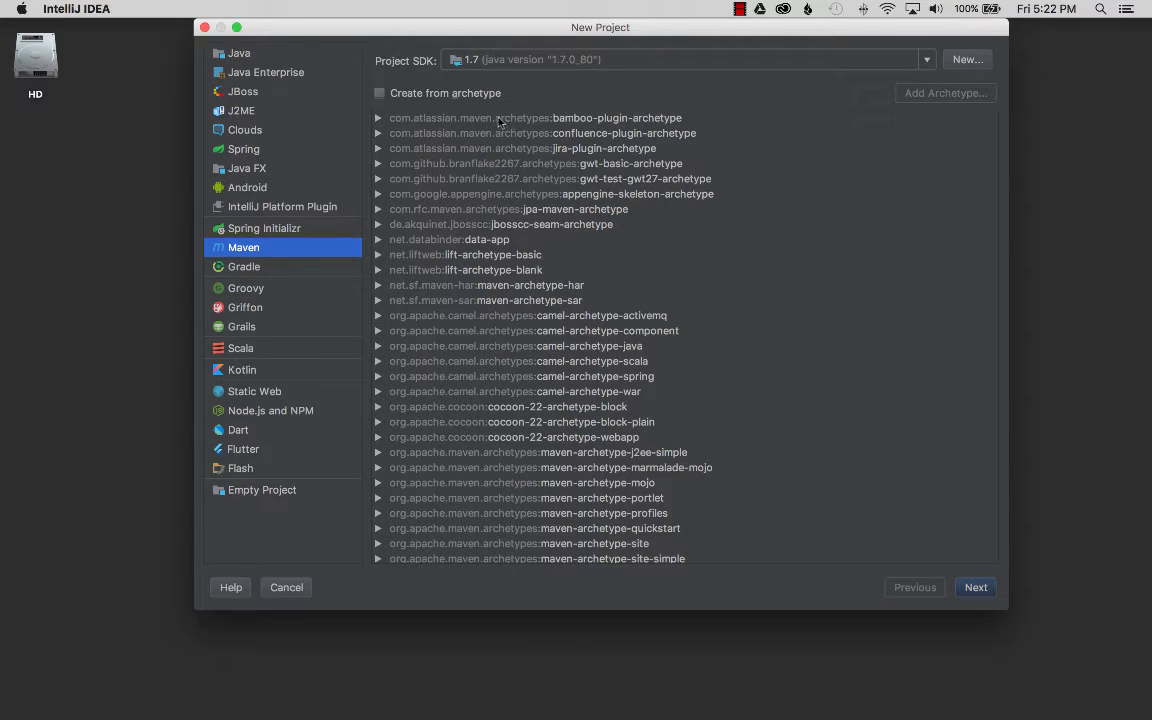
pyautogui.click(427, 91)
pyautogui.click(976, 96)
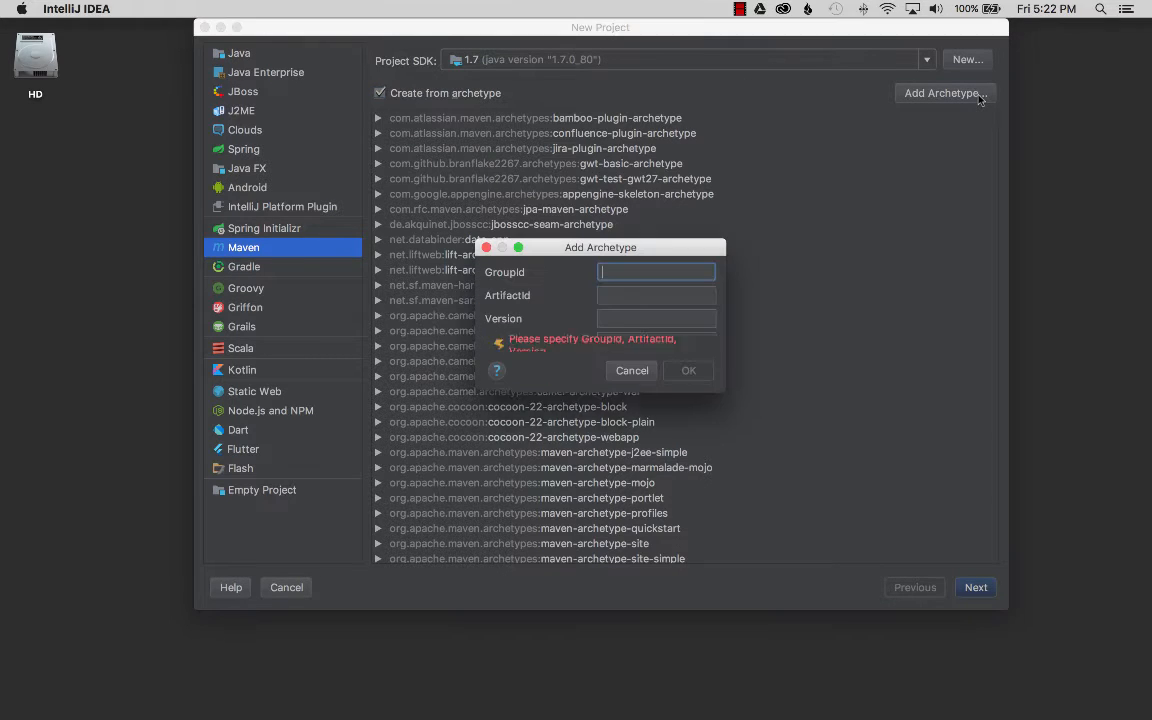
# Step: Copy the artifact name appengine-skeleton-archetype from the App Engine Maven documentation in Chrome into the new archetype's ArtifactId in IntelliJ IDEA
pyautogui.press('super+Tab')
pyautogui.press('super+Tab')
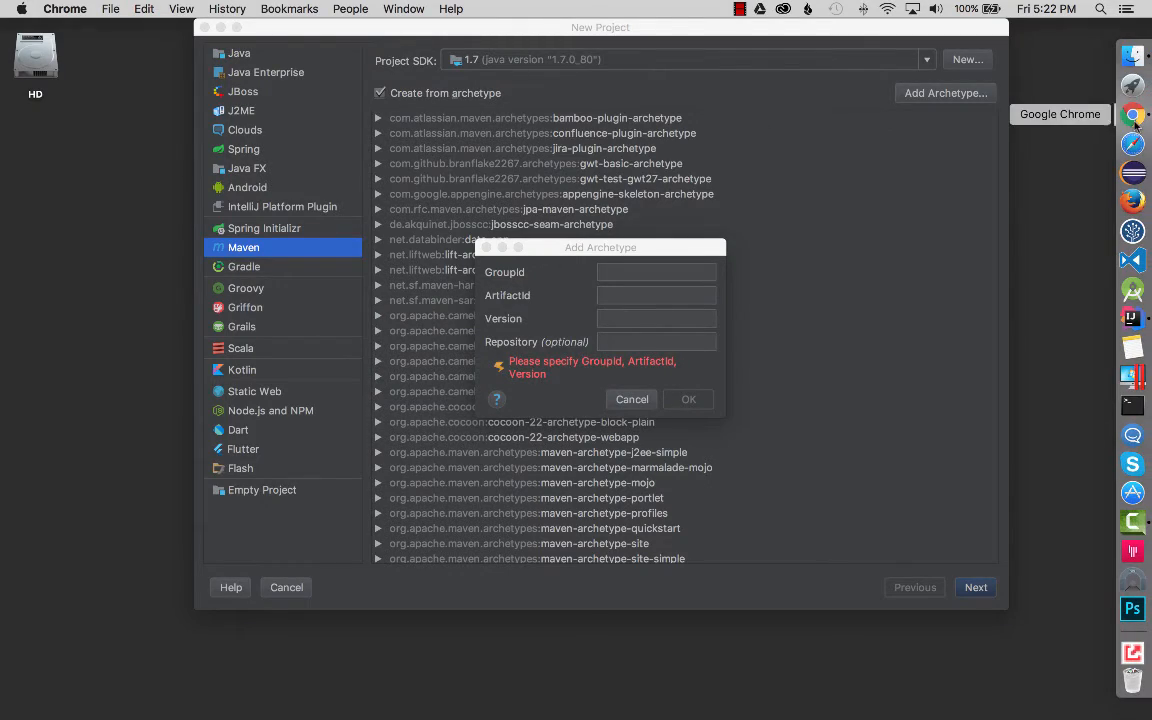
pyautogui.click(1136, 113)
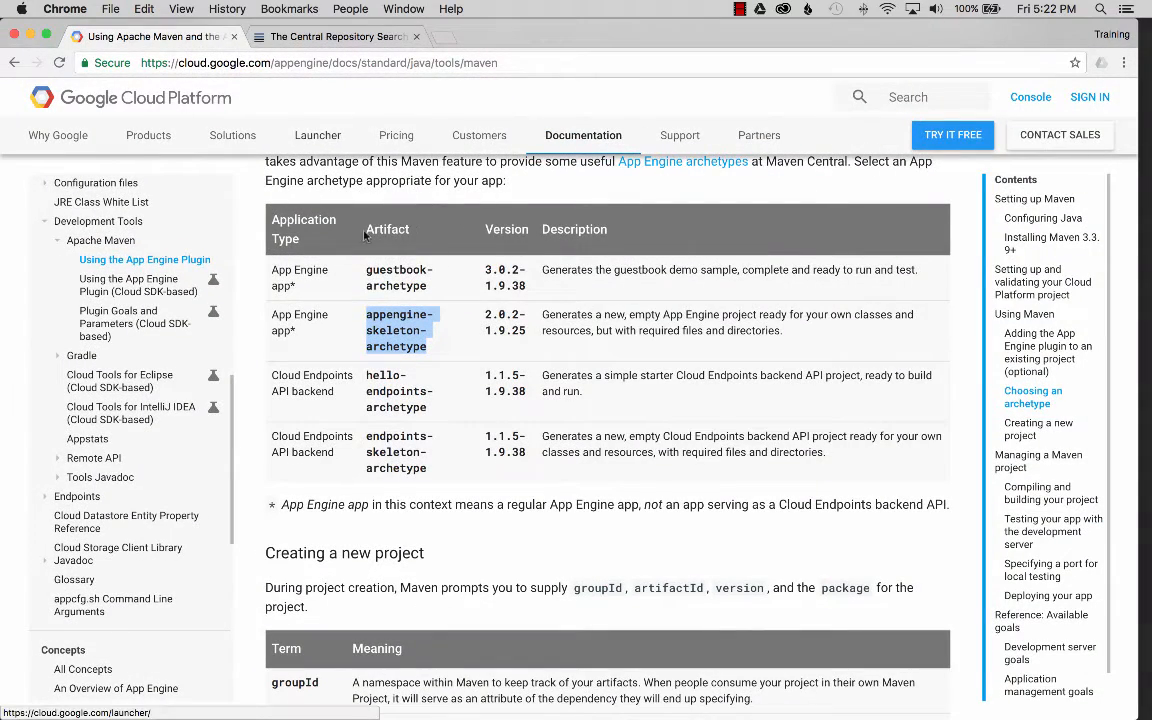
pyautogui.moveTo(366, 313); pyautogui.dragTo(416, 347)
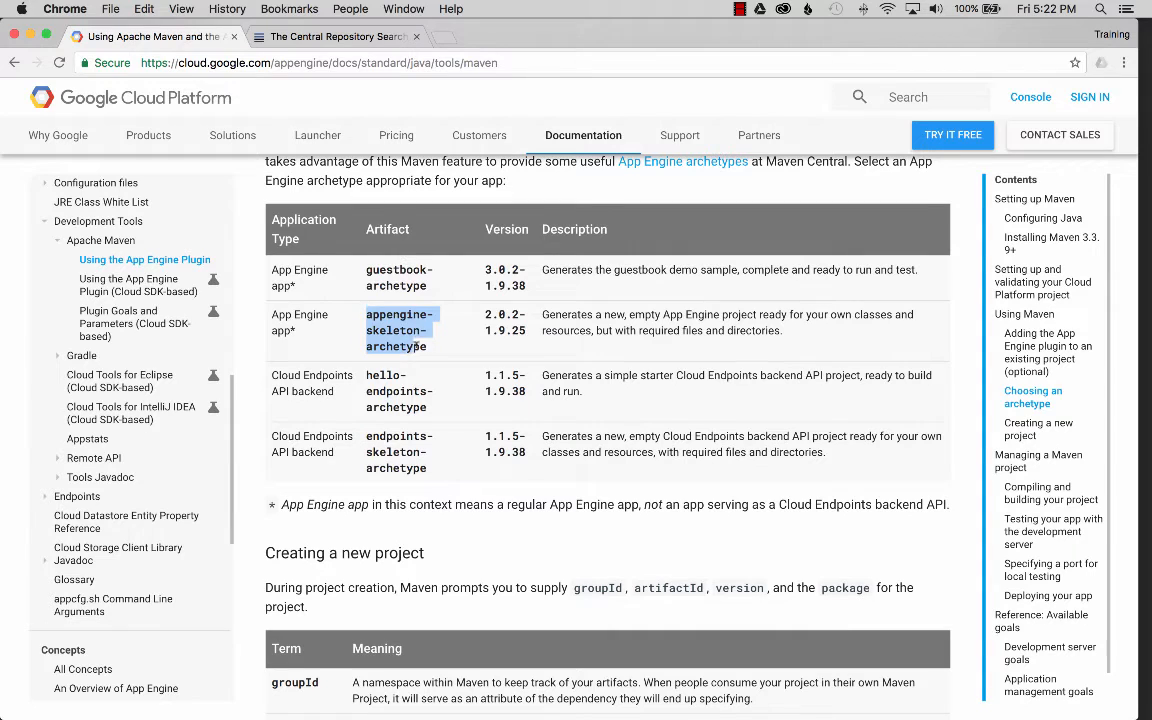
pyautogui.press('super+Tab')
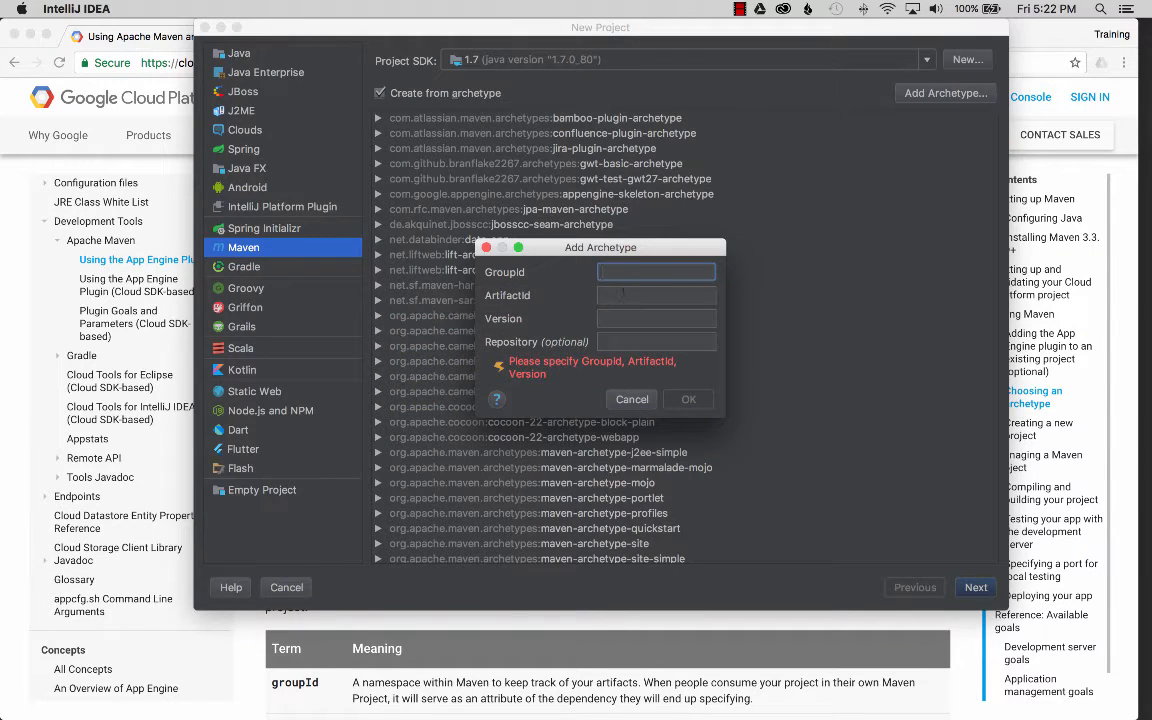
pyautogui.click(624, 294)
pyautogui.press('super+v')
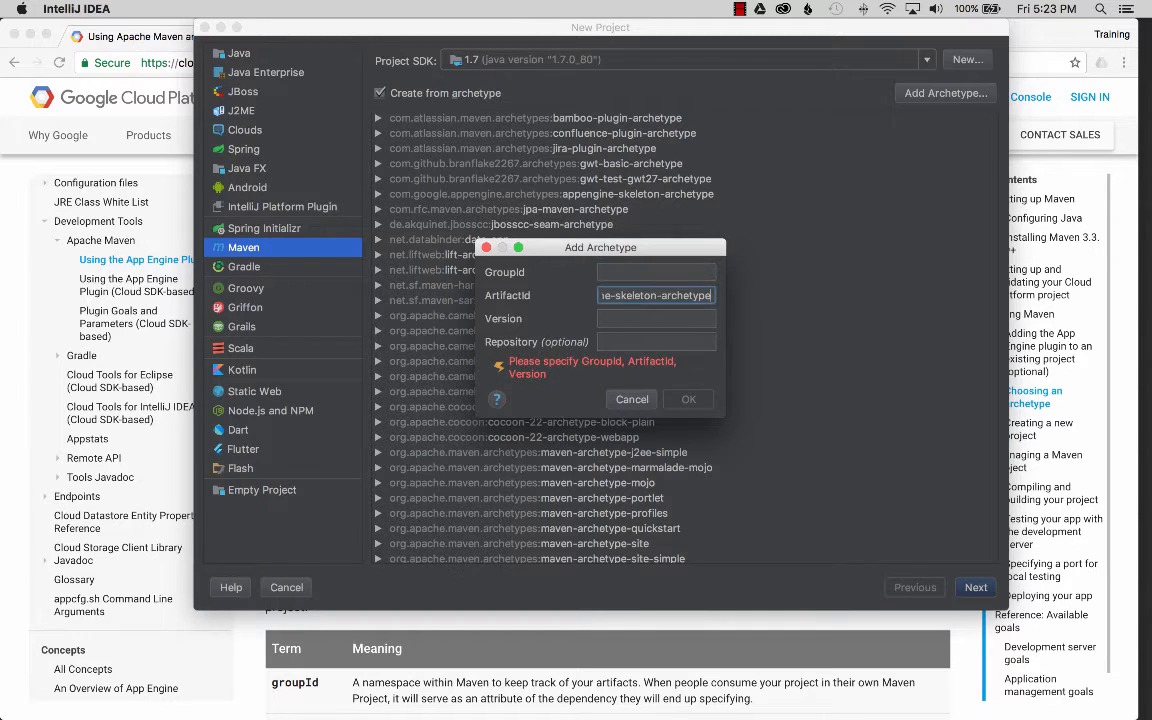
# Step: Copy the group ID com.google.appengine.archetypes from The Central Repository results in Chrome into the new archetype's GroupId in IntelliJ IDEA
pyautogui.click(605, 270)
pyautogui.press('super+Tab')
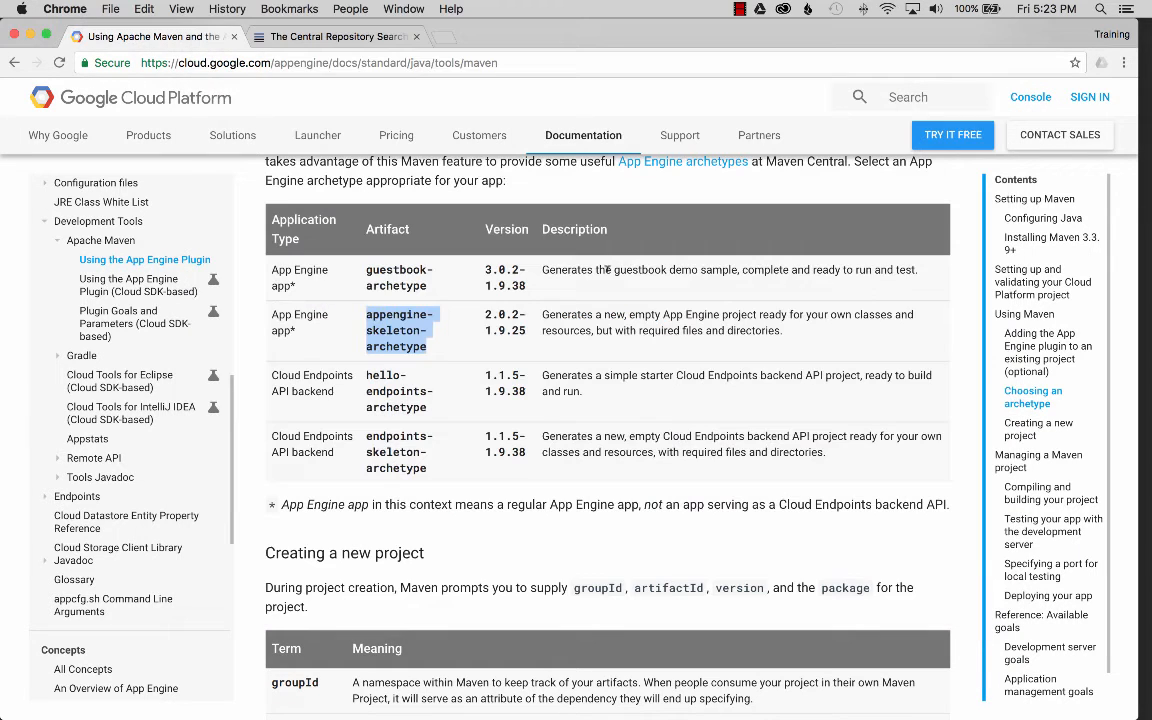
pyautogui.click(356, 38)
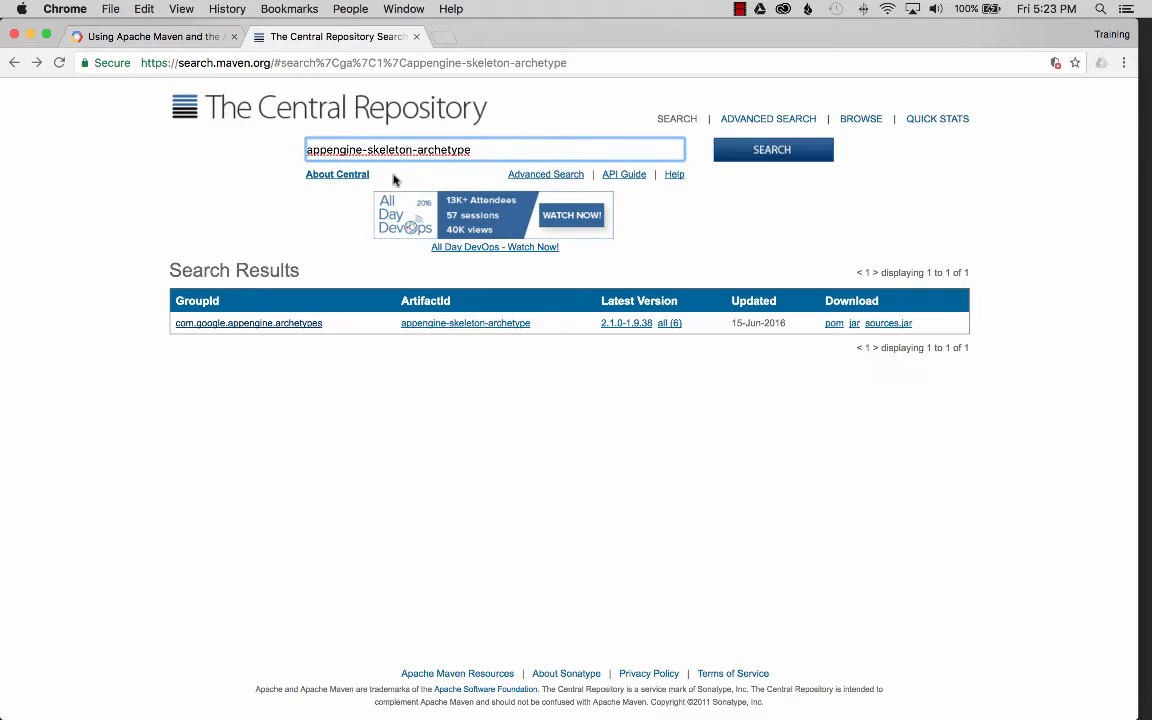
pyautogui.moveTo(470, 147); pyautogui.dragTo(305, 138)
pyautogui.click(671, 151)
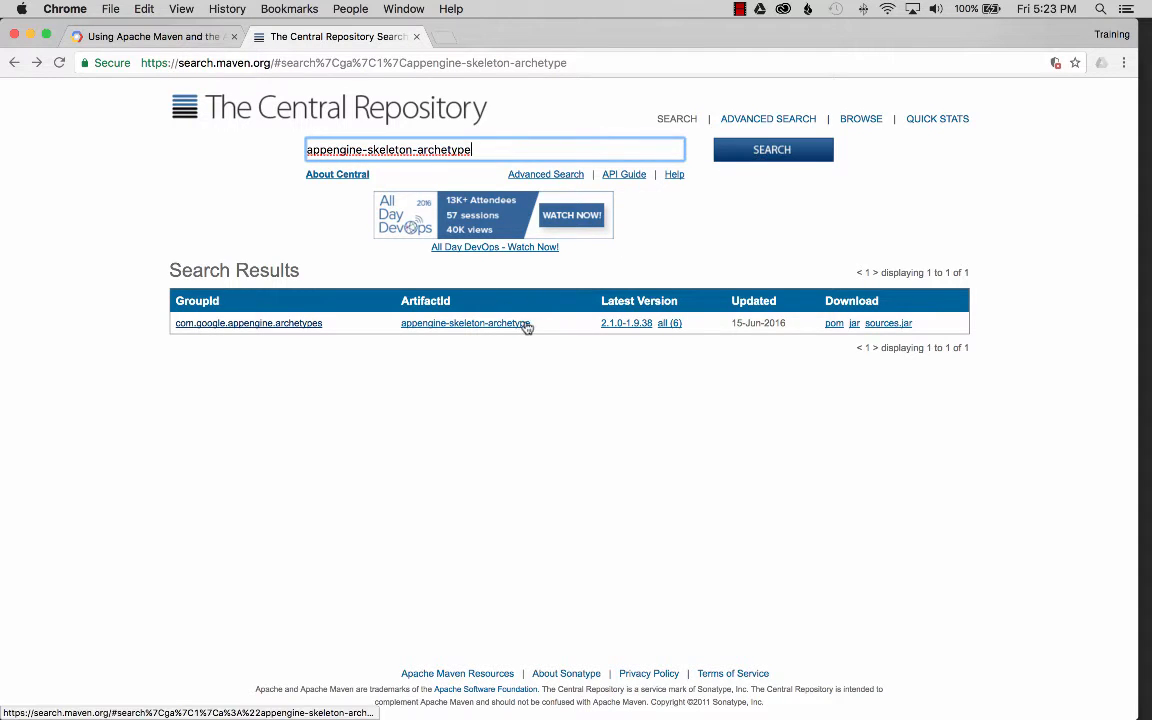
pyautogui.moveTo(322, 323); pyautogui.dragTo(186, 323)
pyautogui.press('super+c')
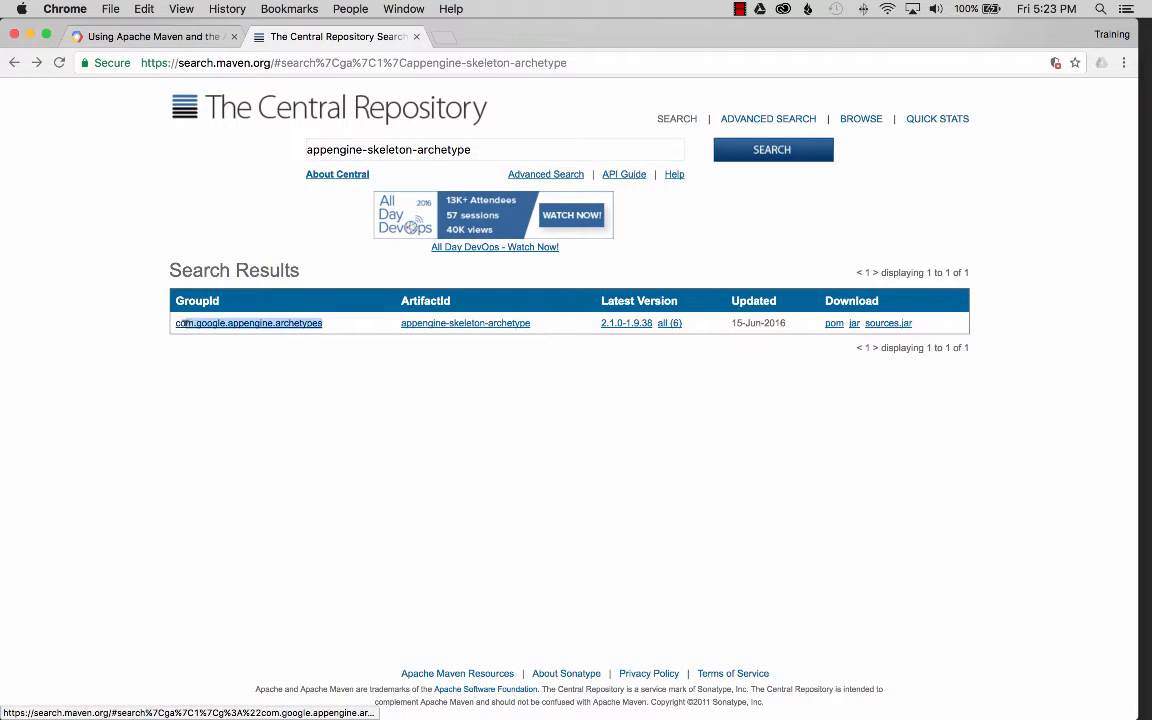
pyautogui.press('super+Tab')
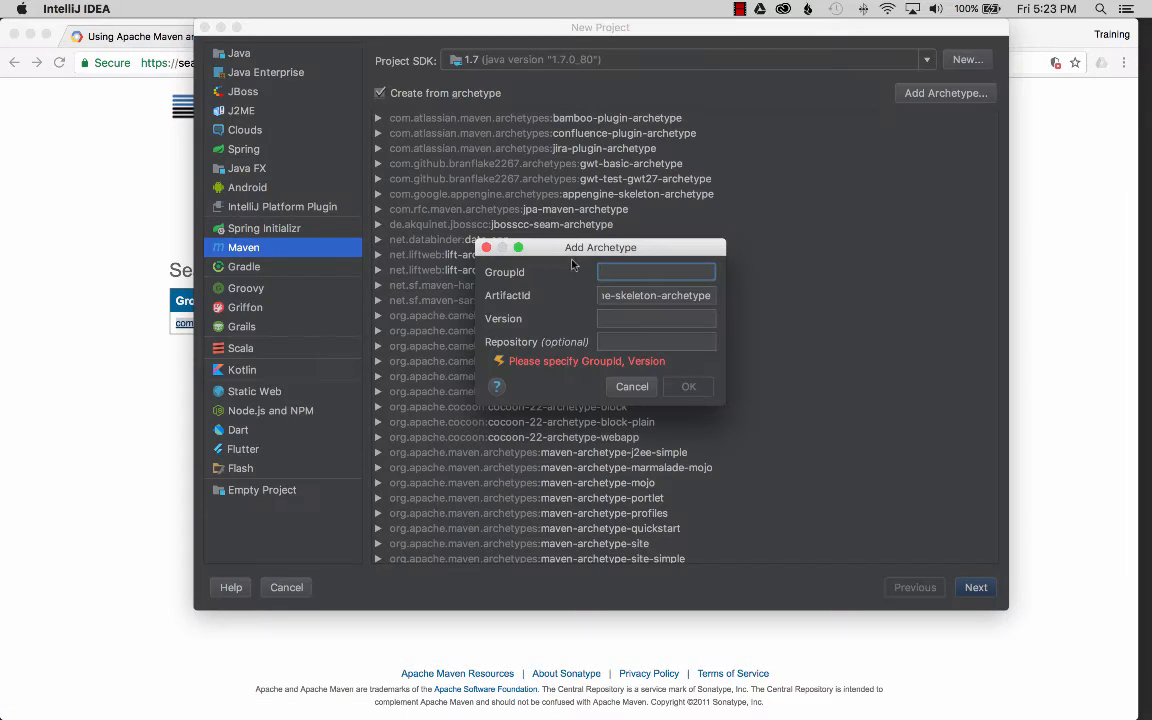
pyautogui.press('super+v')
# Step: Copy the latest version 2.1.0-1.9.38 from The Central Repository in Chrome into the archetype's Version in IntelliJ IDEA and add the archetype
pyautogui.press('super+Tab')
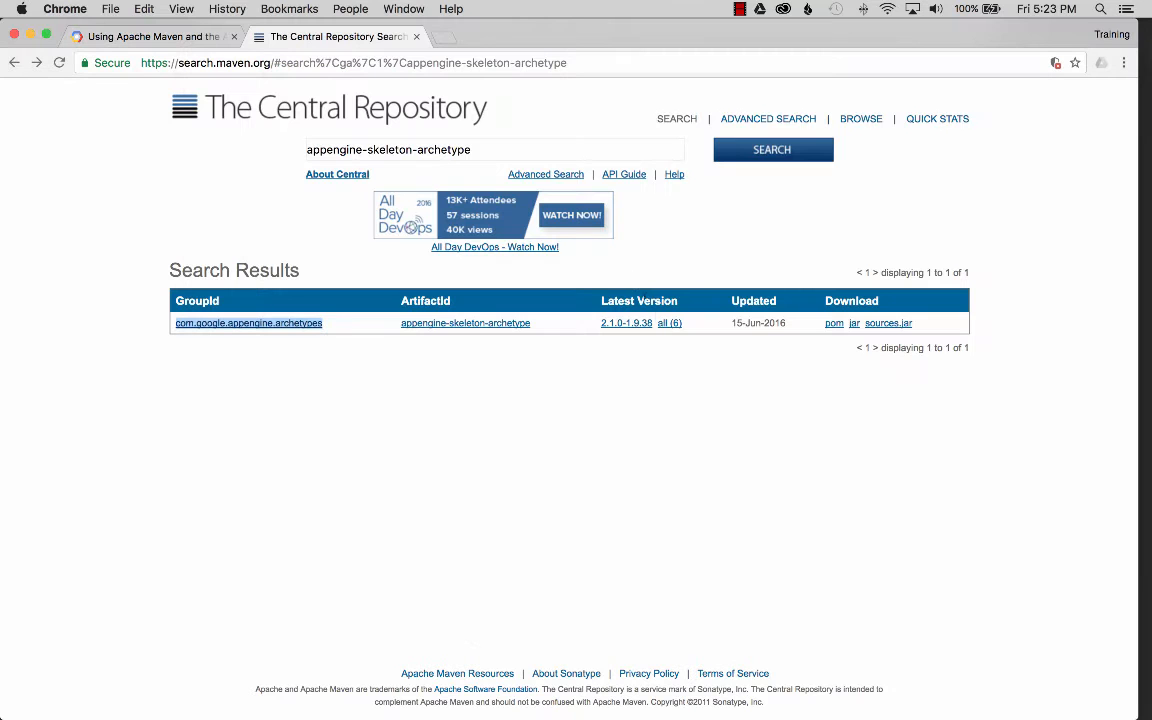
pyautogui.moveTo(652, 328); pyautogui.dragTo(600, 330)
pyautogui.press('super+c')
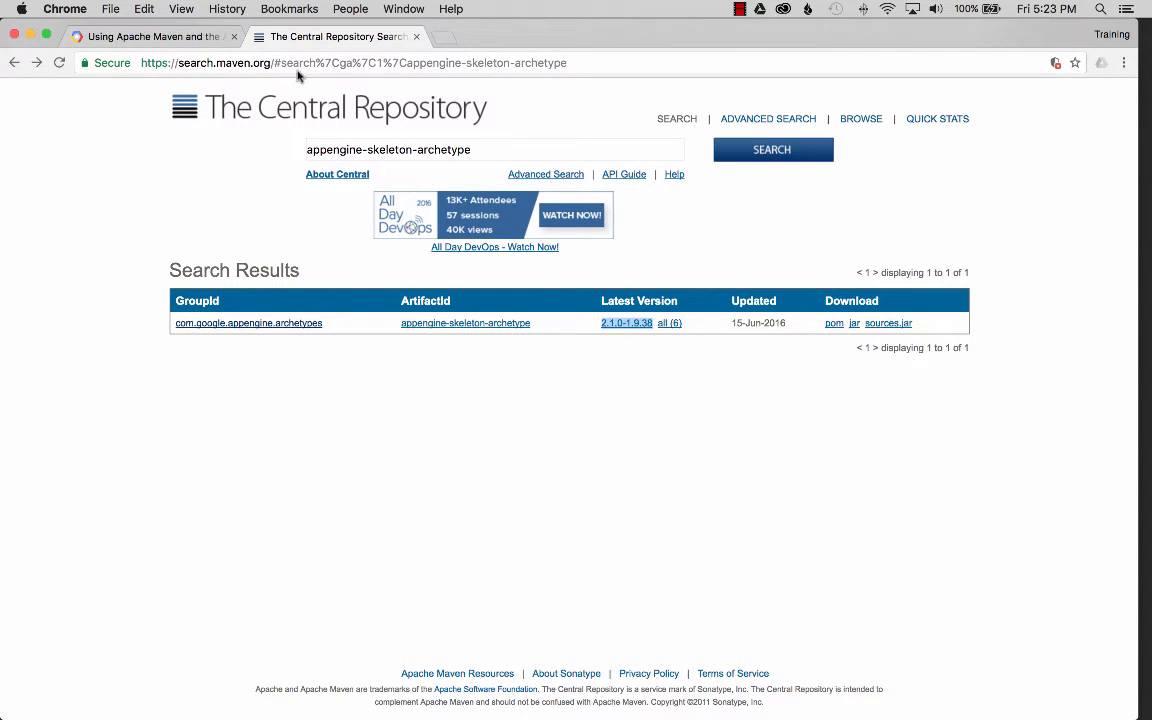
pyautogui.press('super+Tab')
pyautogui.click(621, 318)
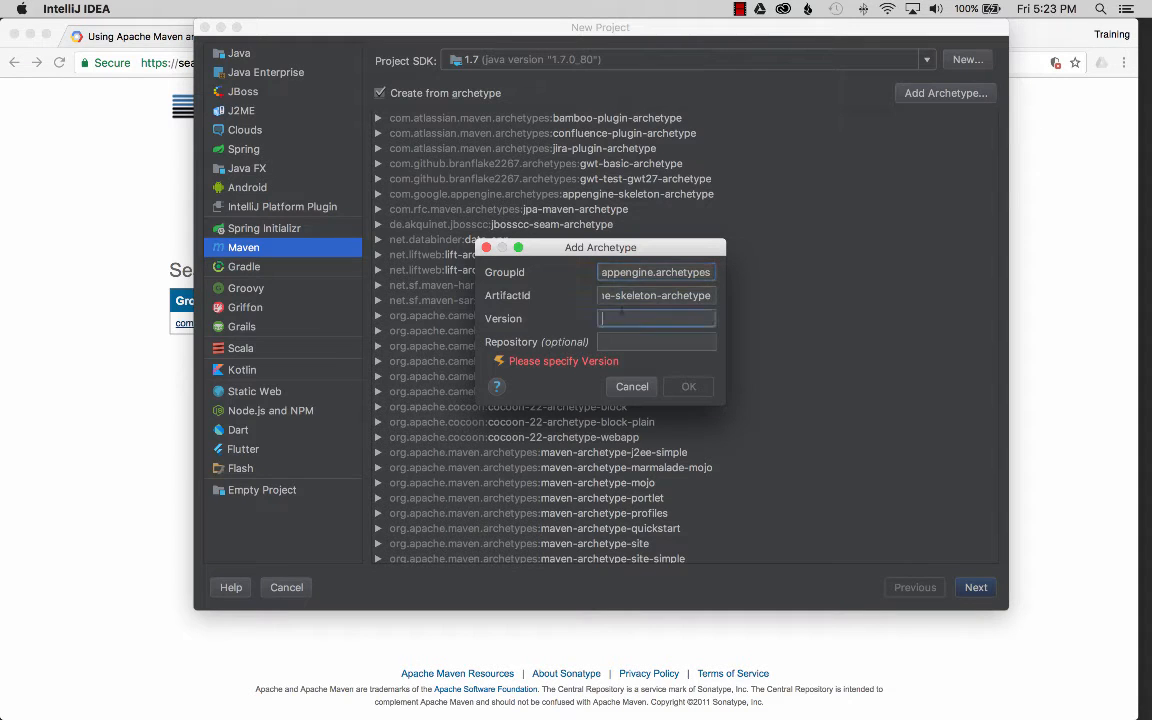
pyautogui.press('super+v')
pyautogui.click(684, 376)
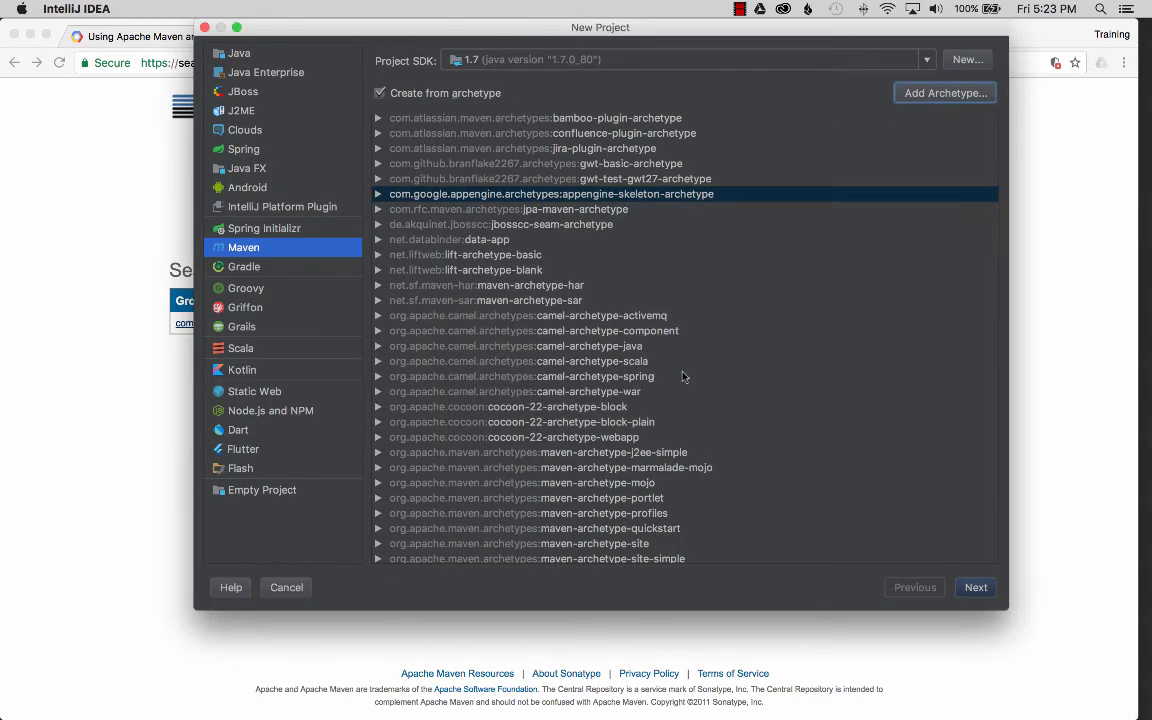
# Step: Expand the com.google.appengine.archetypes:appengine-skeleton-archetype entry, choose it for the new project and continue to the project coordinates
pyautogui.click(377, 194)
pyautogui.click(436, 210)
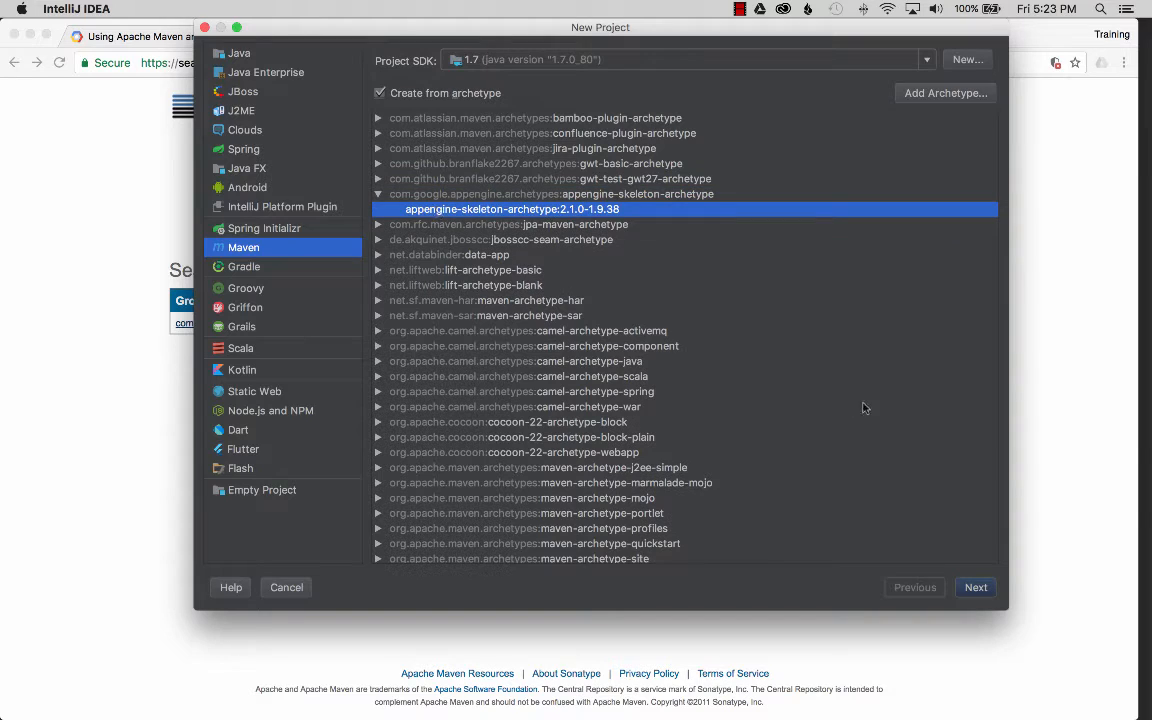
pyautogui.click(591, 194)
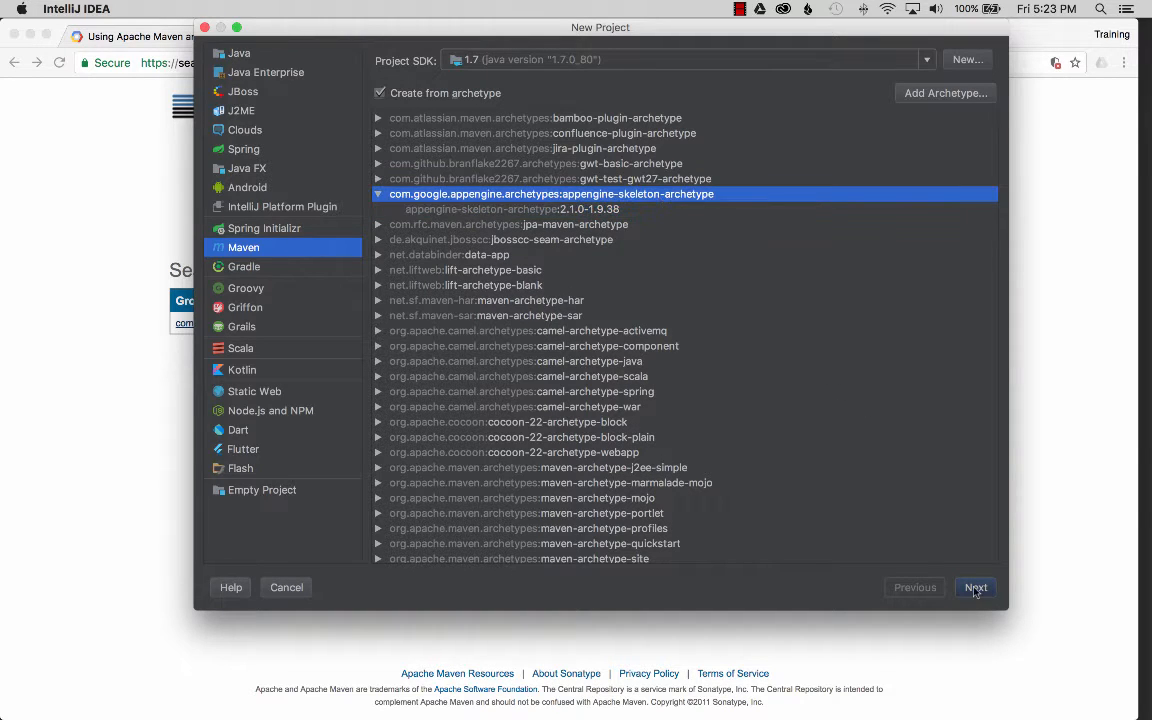
pyautogui.click(975, 588)
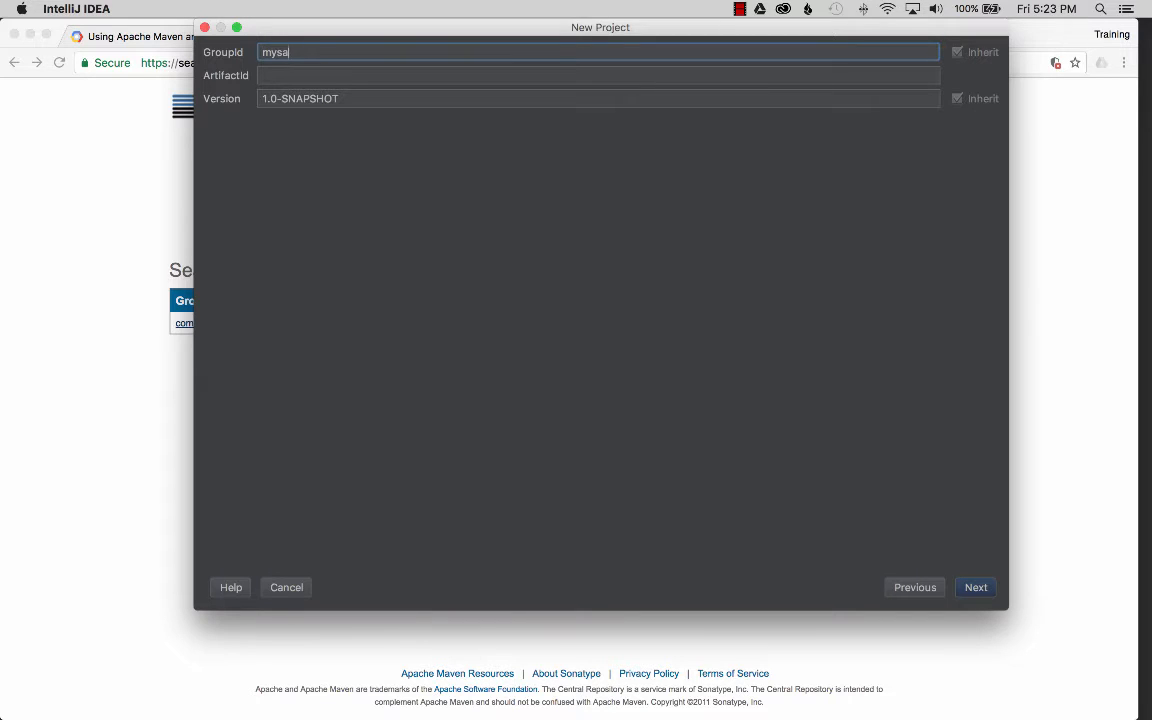
# Step: Set the project's GroupId and ArtifactId to mysandbox, accept the Maven settings and project location, and create the project
pyautogui.press('Tab')
pyautogui.write('m')
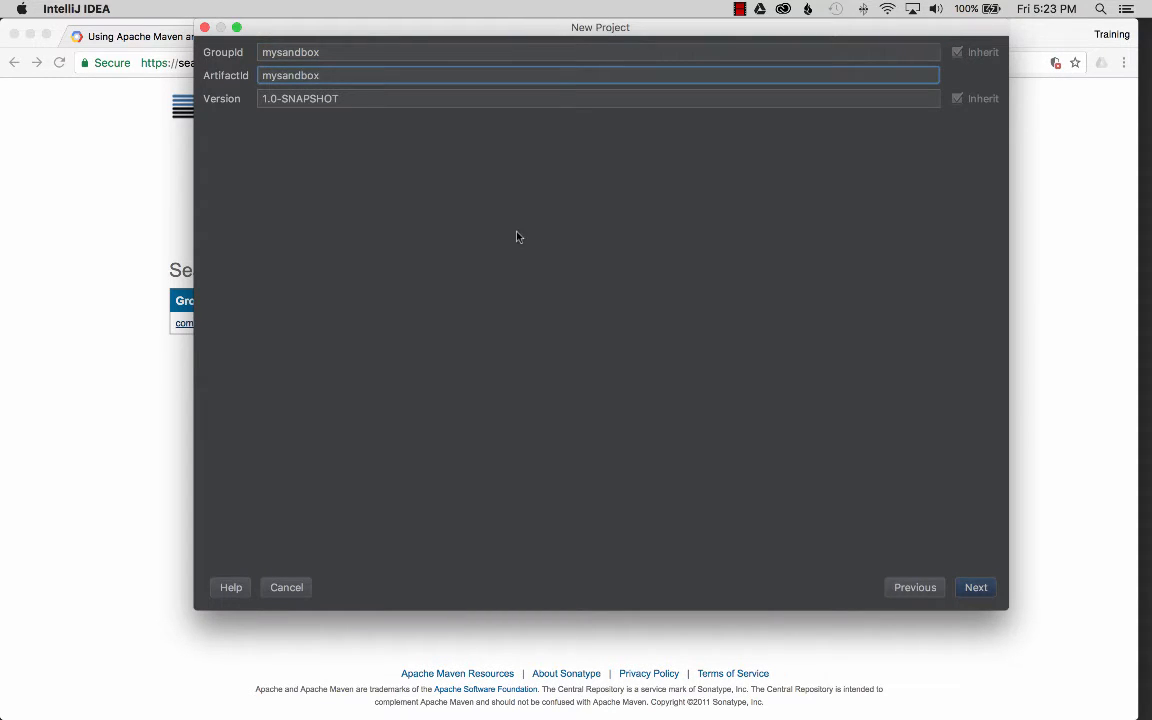
pyautogui.click(977, 587)
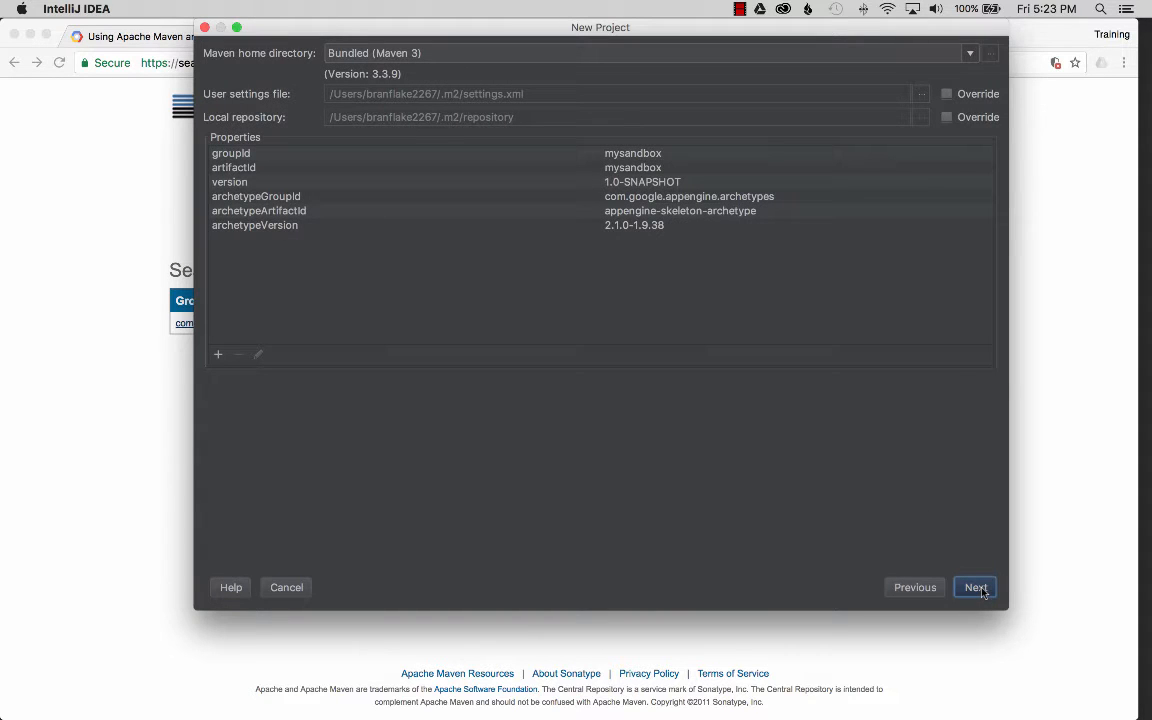
pyautogui.click(981, 591)
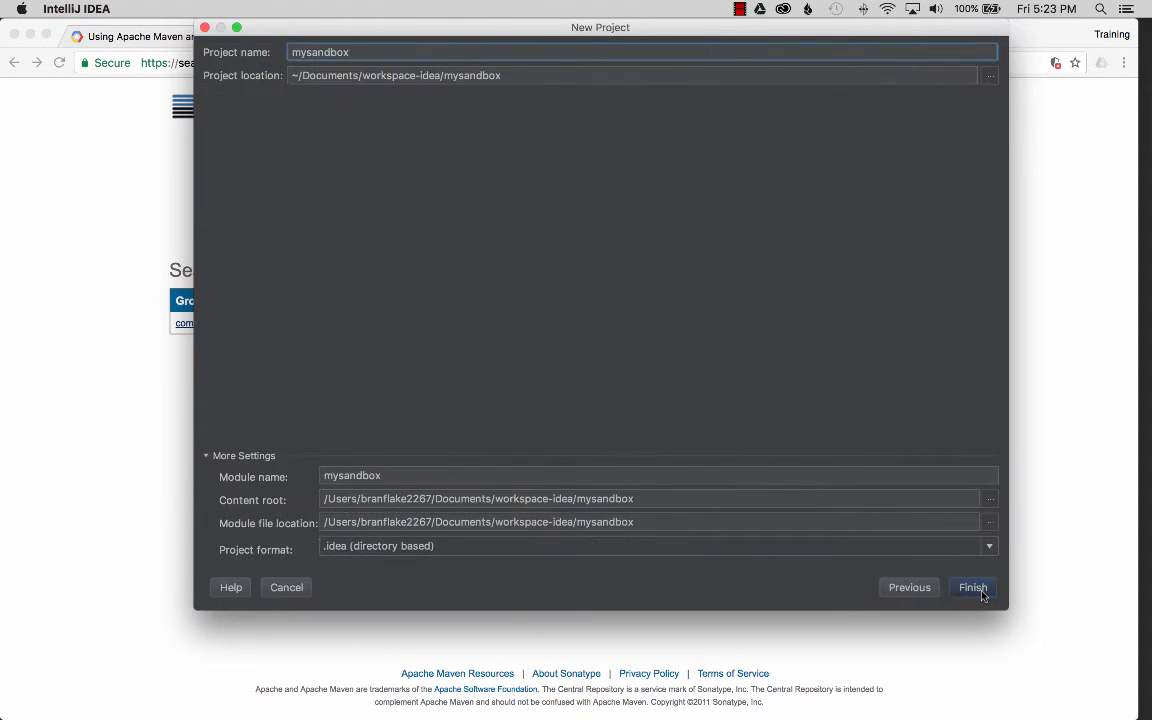
pyautogui.click(982, 594)
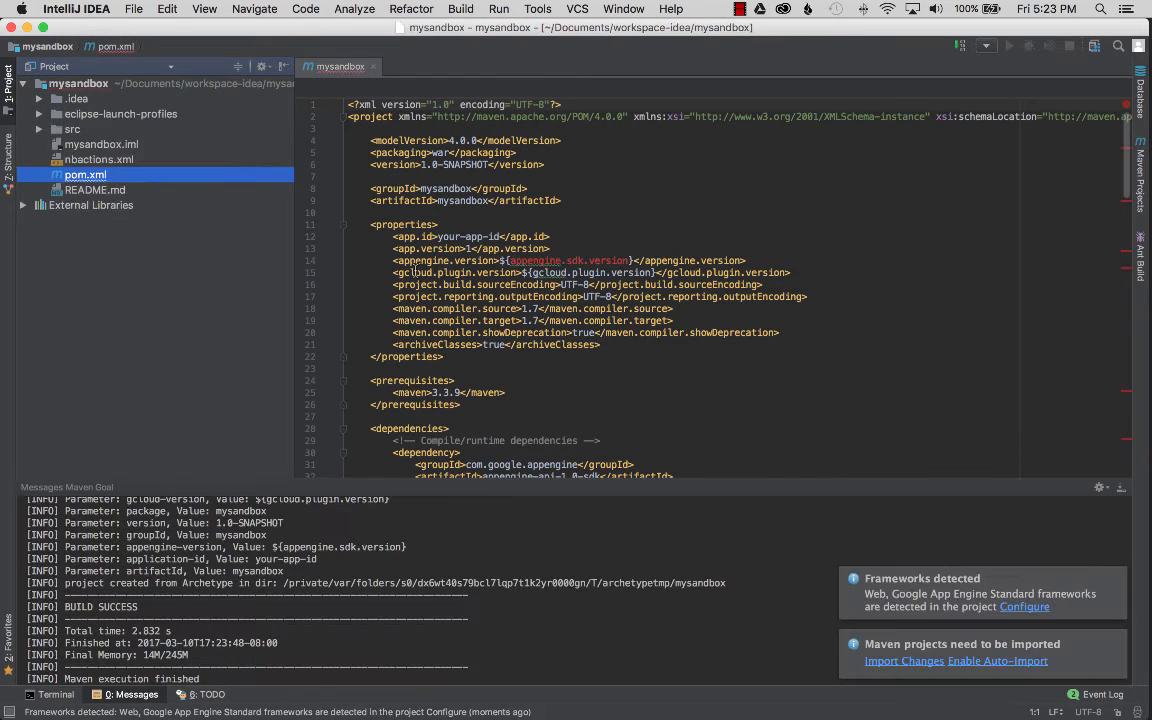
# Step: Select the appengine.version placeholder in pom.xml and search the App Engine Maven documentation in Chrome for "1.9."
pyautogui.moveTo(503, 260); pyautogui.dragTo(632, 260)
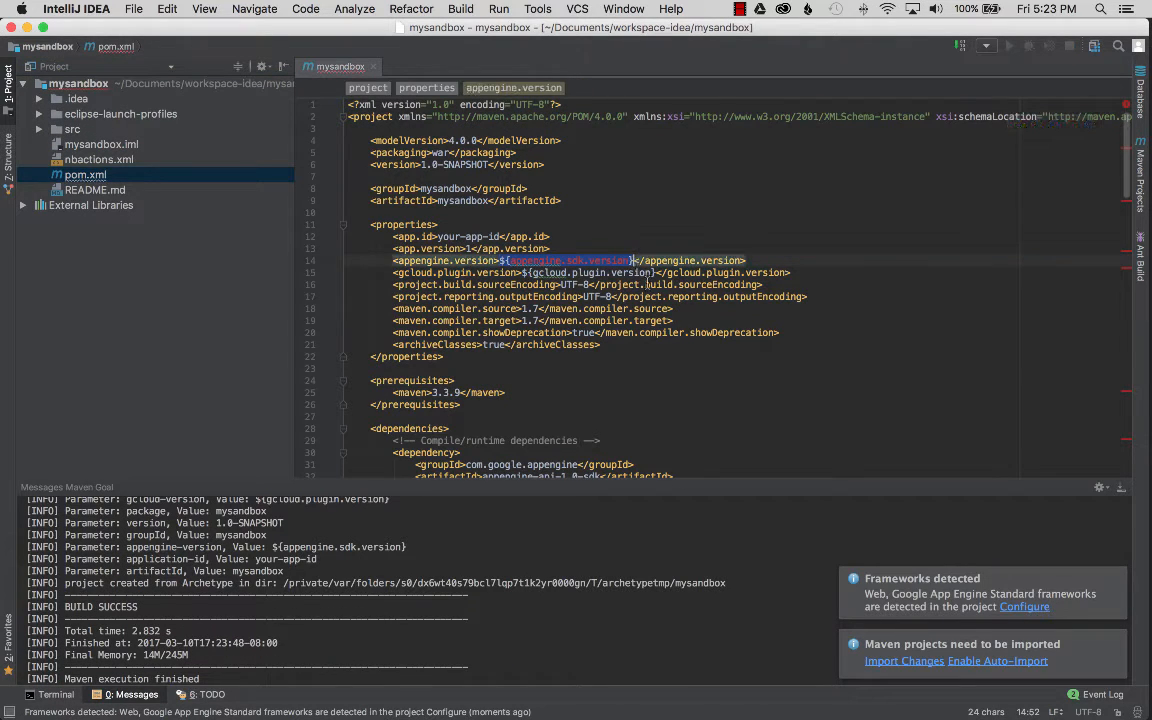
pyautogui.press('super+Tab')
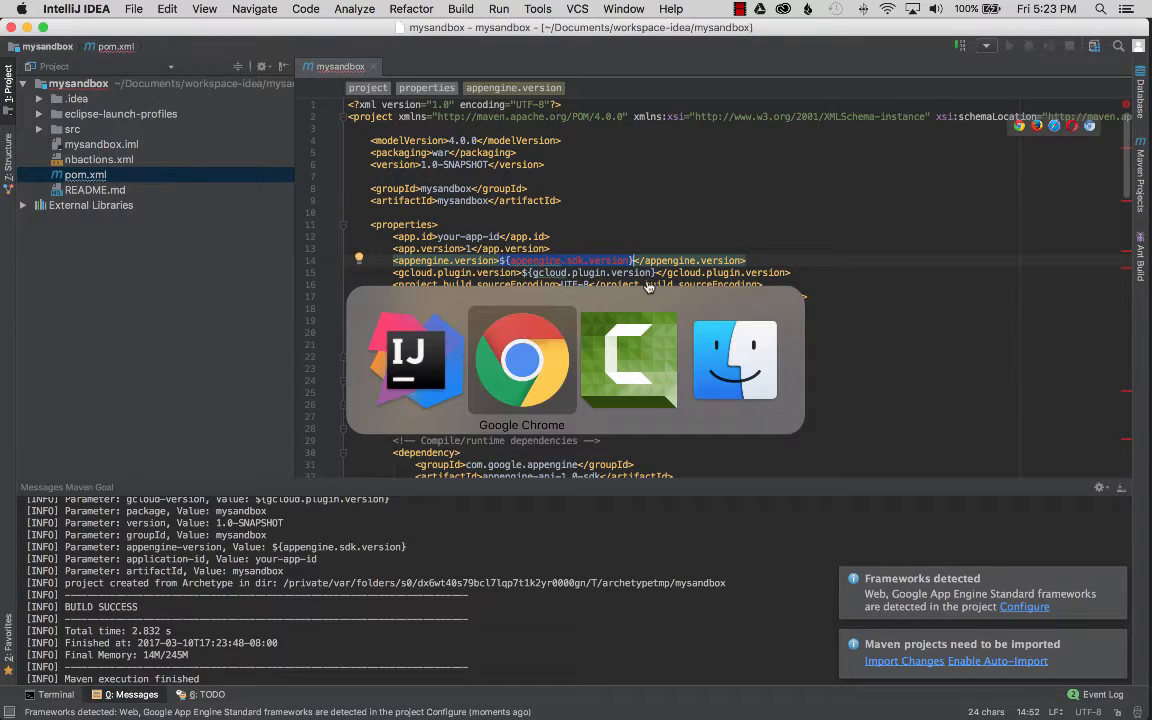
pyautogui.click(157, 37)
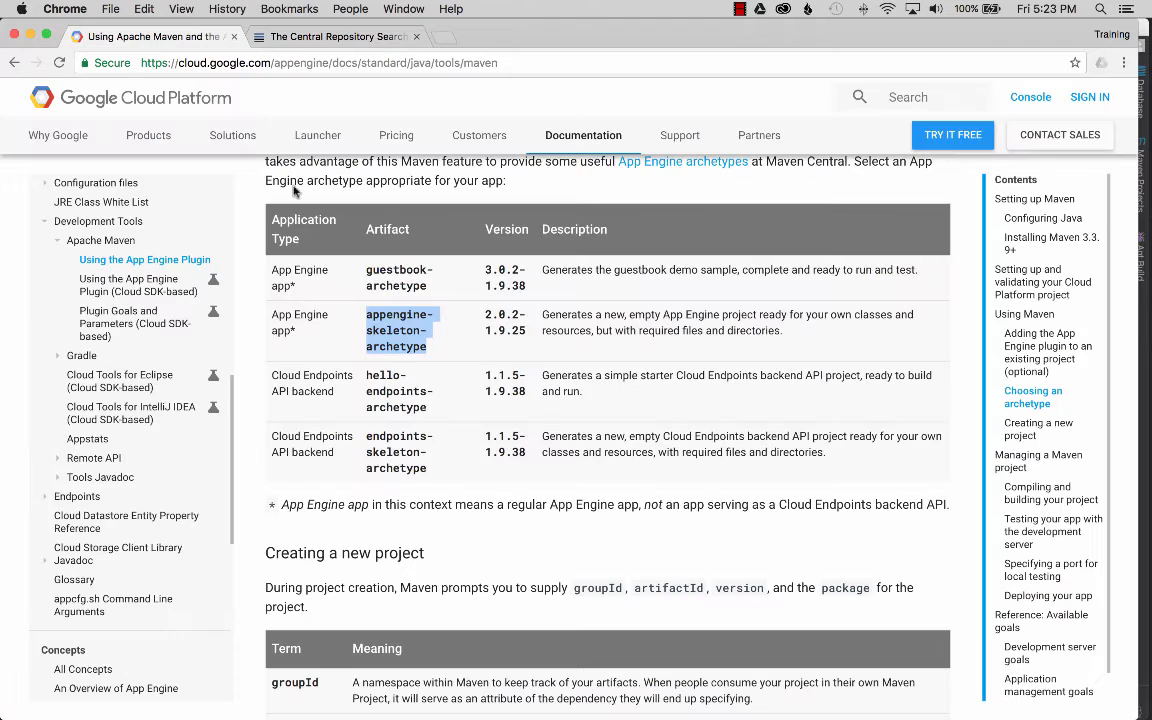
pyautogui.scroll(-5, 428, 373)
pyautogui.scroll(-15, 428, 373)
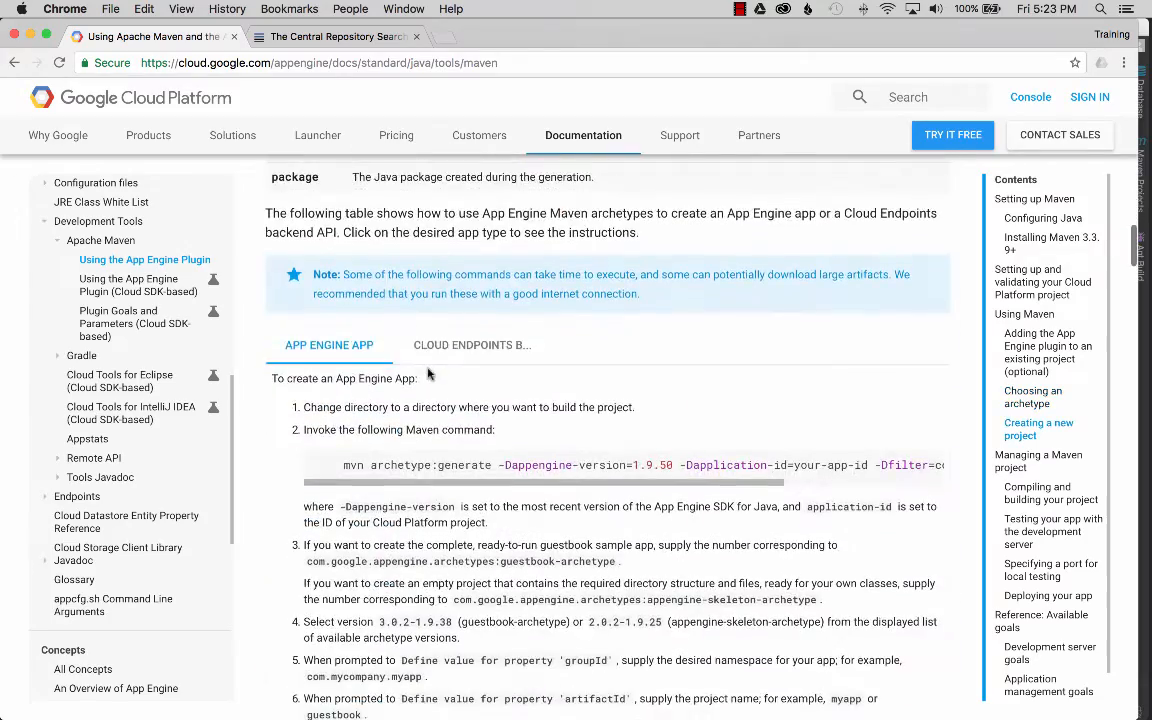
pyautogui.scroll(-15, 428, 373)
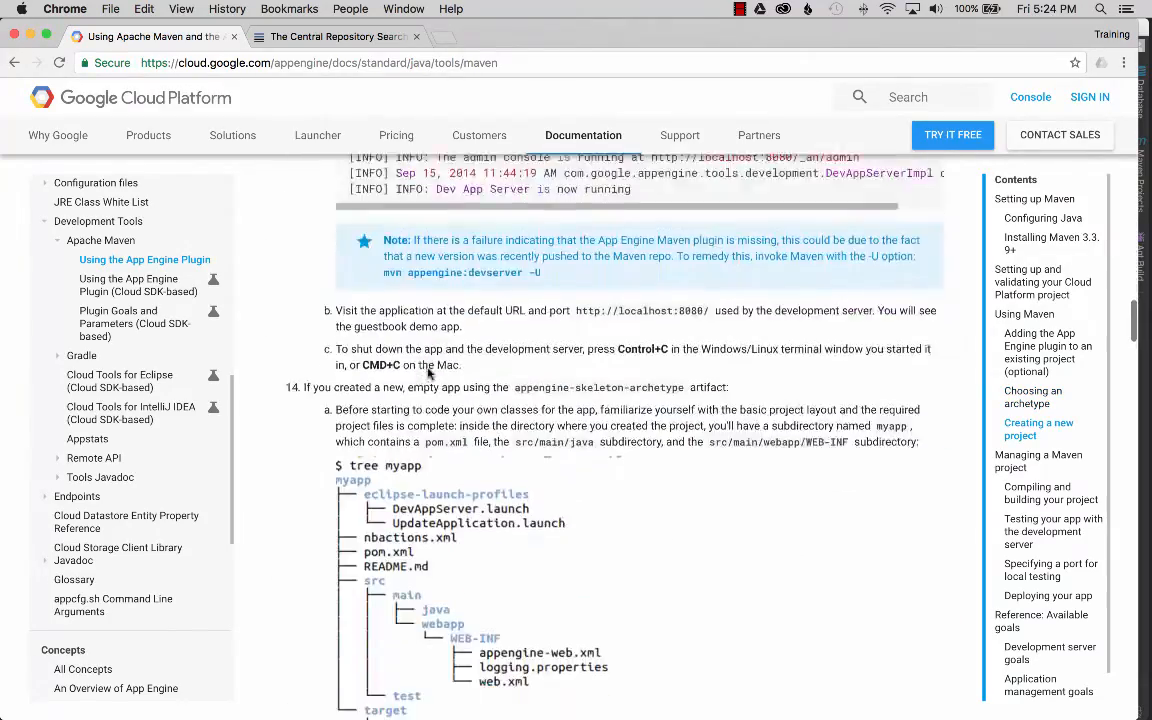
pyautogui.rightClick(428, 373)
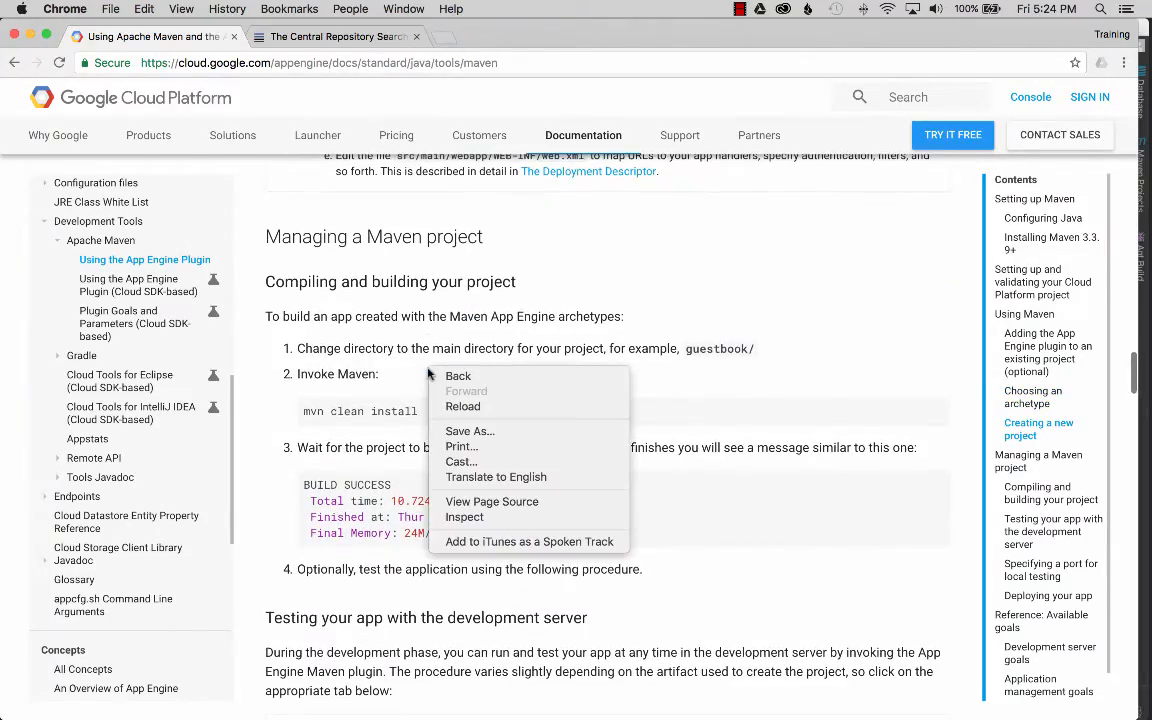
pyautogui.click(479, 268)
pyautogui.press('super+f')
pyautogui.write('1.9.')
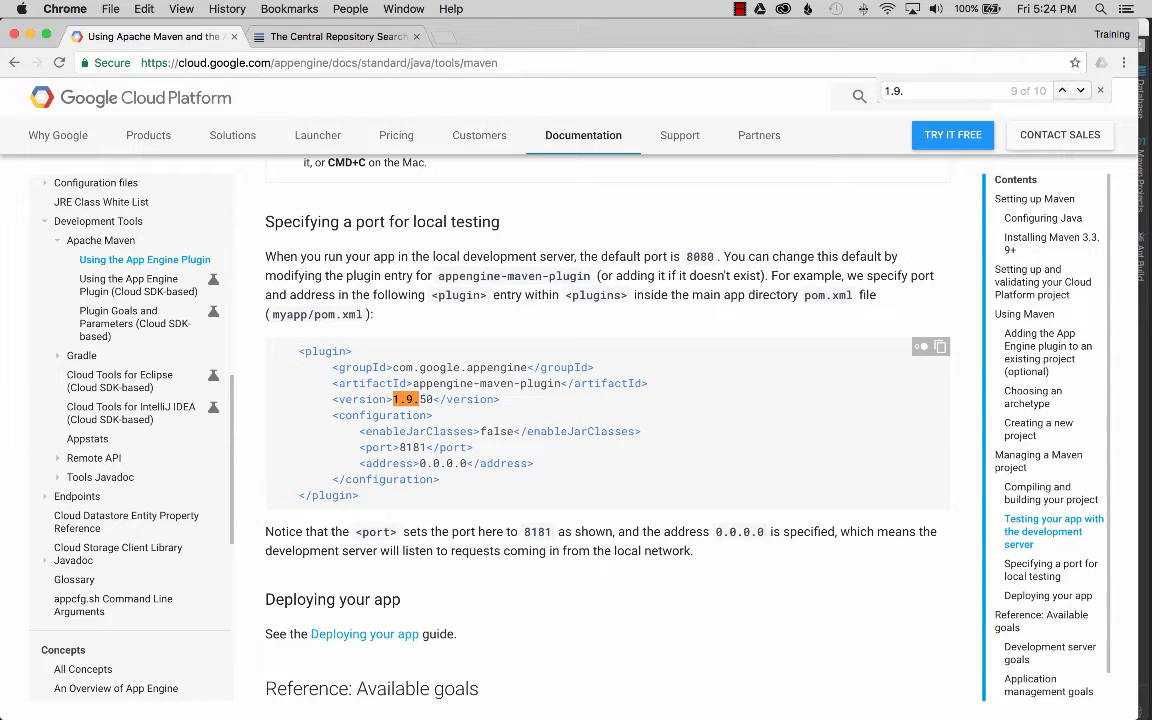
# Step: Copy version 1.9.50 from the documentation's plugin example and paste it as the appengine.version value in pom.xml in IntelliJ IDEA
pyautogui.moveTo(394, 399); pyautogui.dragTo(432, 399)
pyautogui.press('super+c')
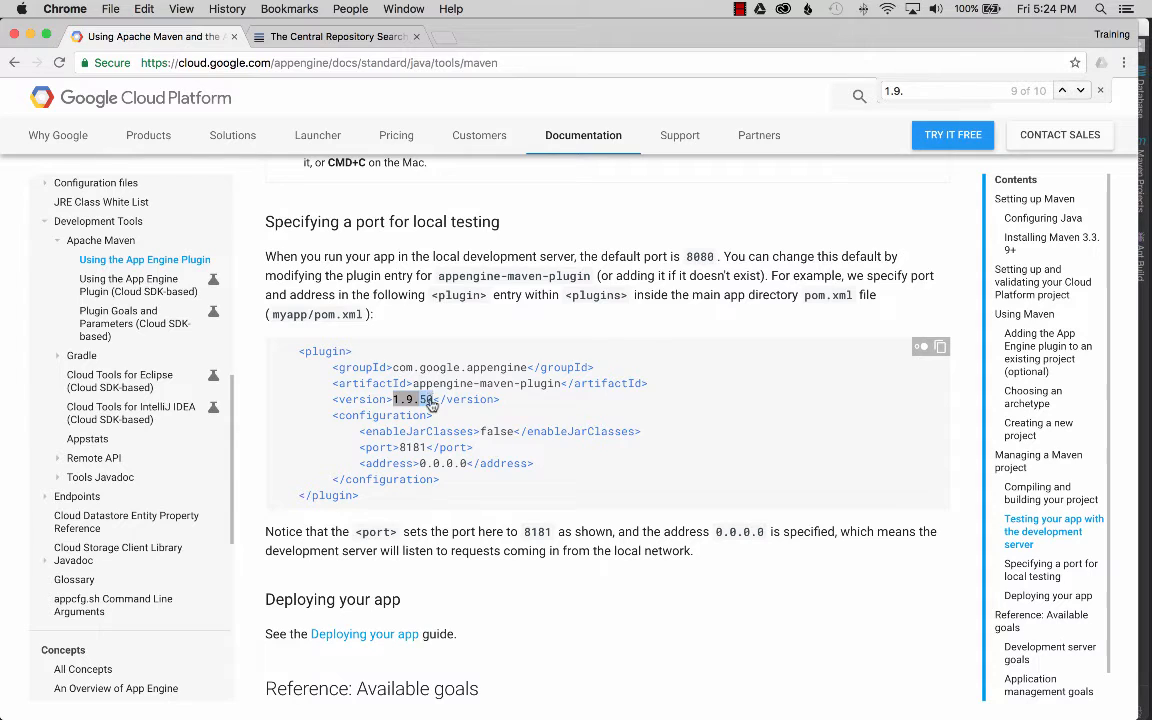
pyautogui.press('super+Tab')
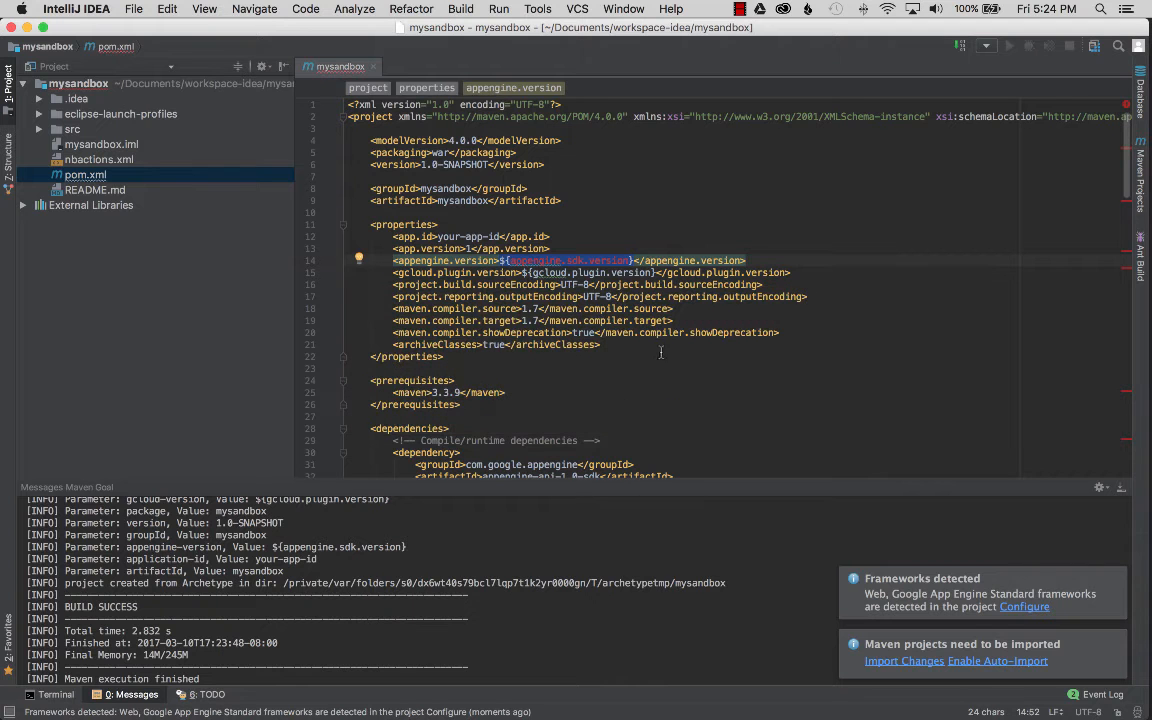
pyautogui.press('super+v')
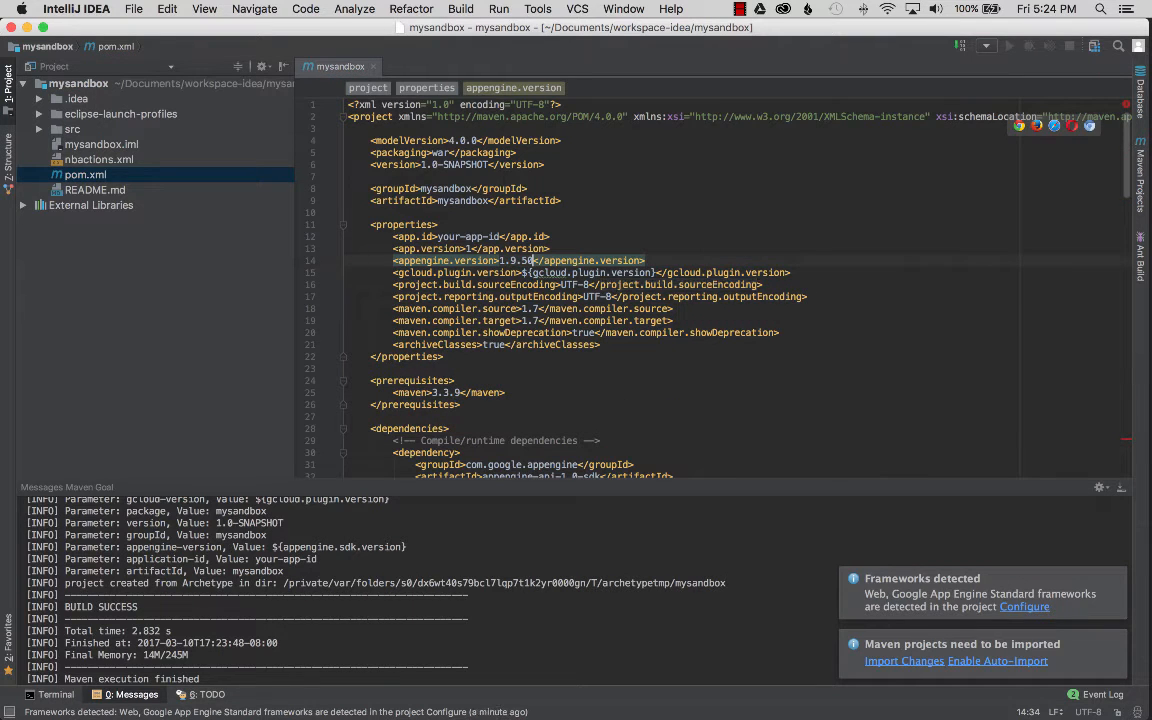
# Step: Copy the artifact name gcloud-maven-plugin from the last plugin entry in pom.xml and search The Central Repository for it in Chrome
pyautogui.moveTo(522, 272); pyautogui.dragTo(656, 272)
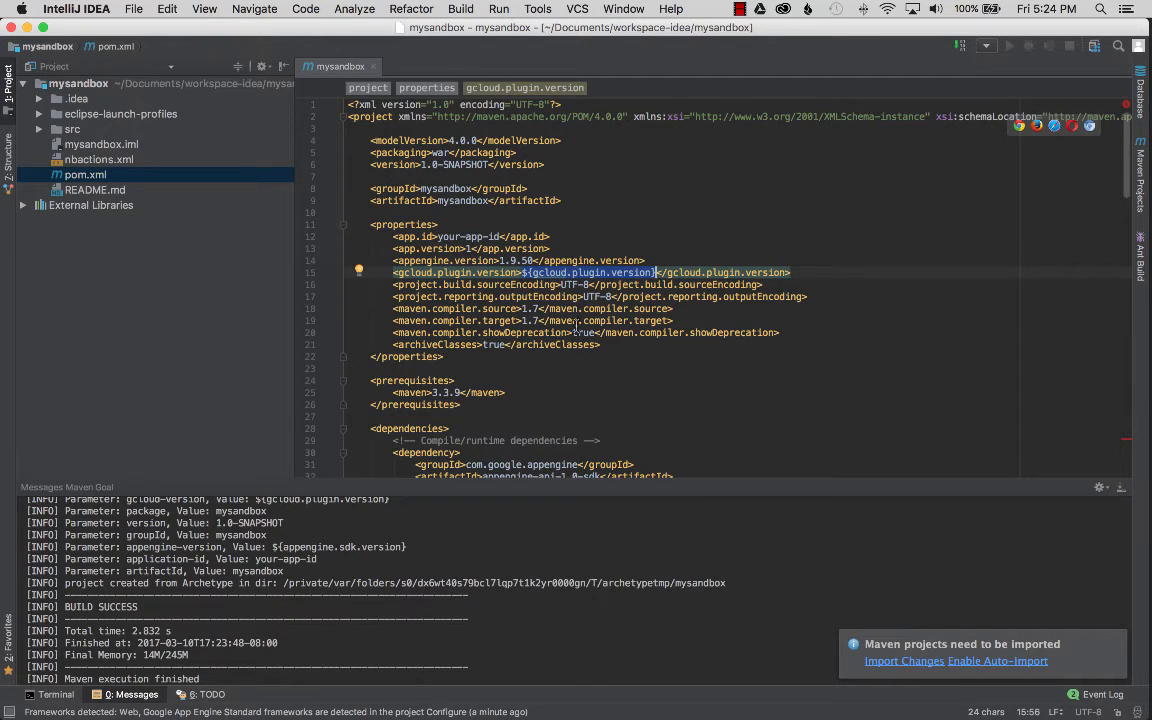
pyautogui.scroll(-20, 576, 327)
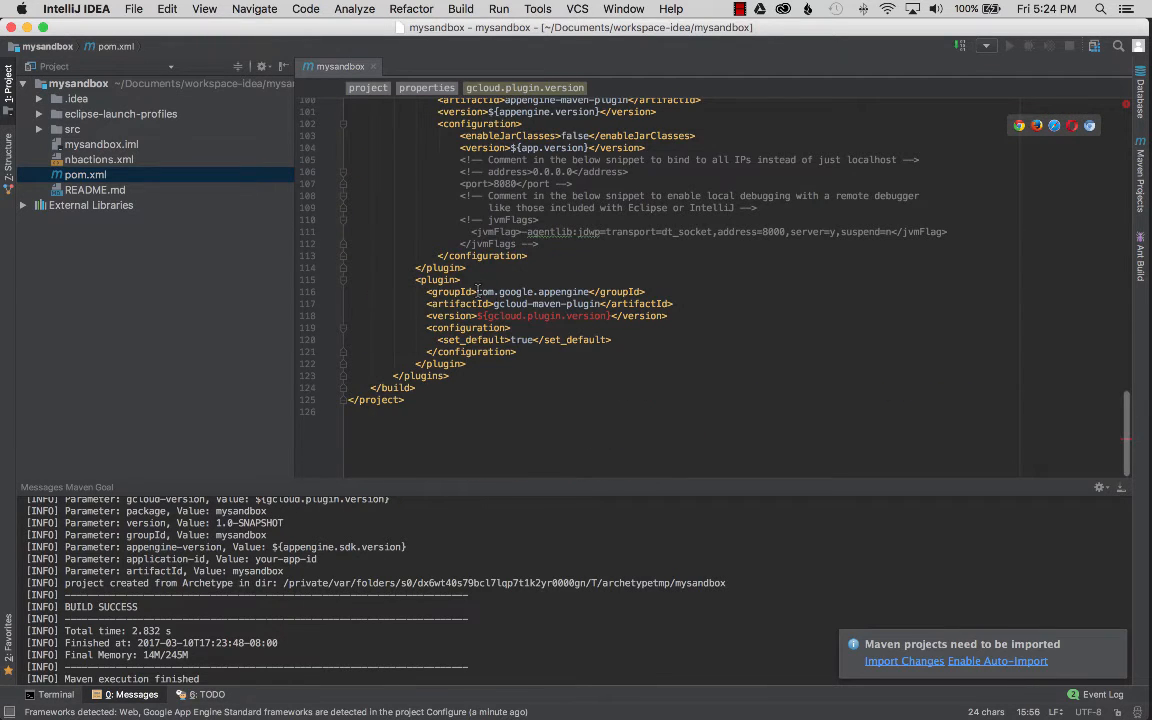
pyautogui.moveTo(477, 291); pyautogui.dragTo(583, 289)
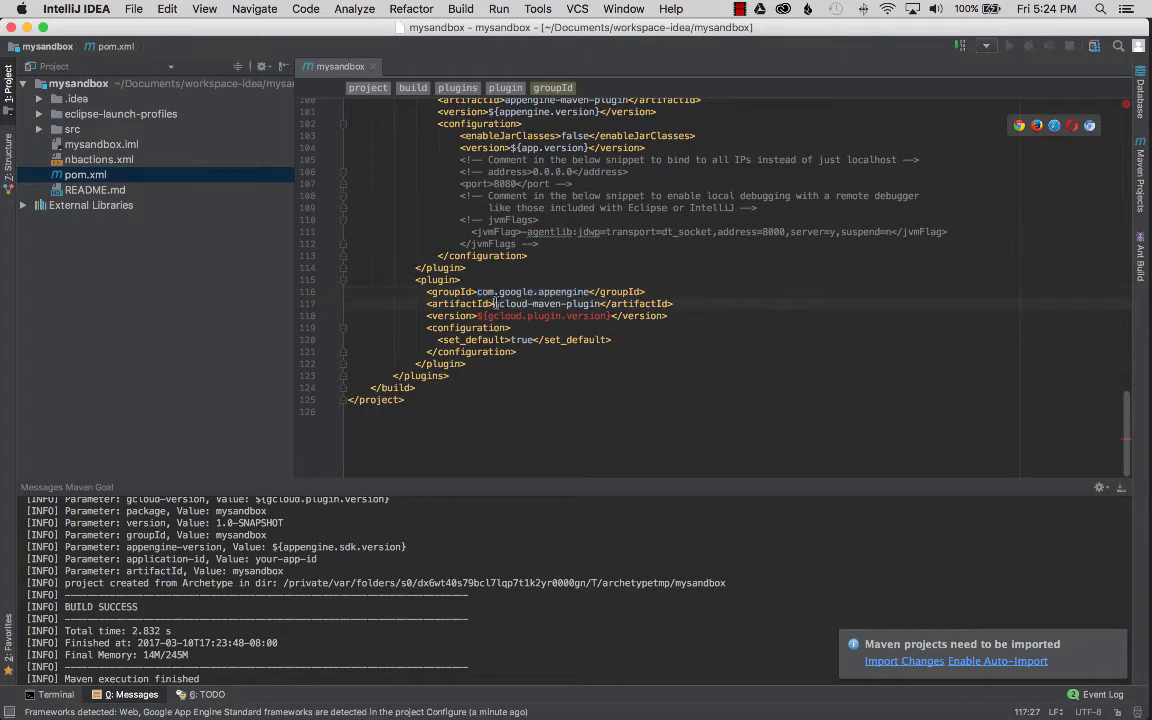
pyautogui.moveTo(492, 303); pyautogui.dragTo(598, 304)
pyautogui.press('super+c')
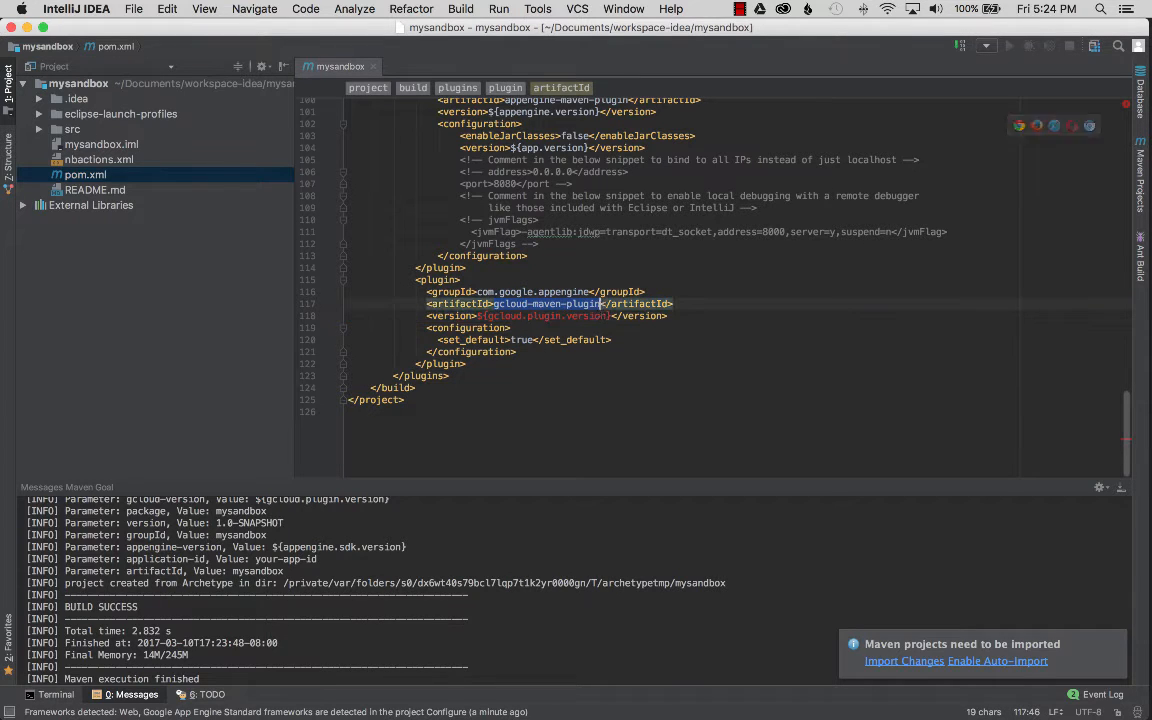
pyautogui.press('super+Tab')
pyautogui.tripleClick(463, 149)
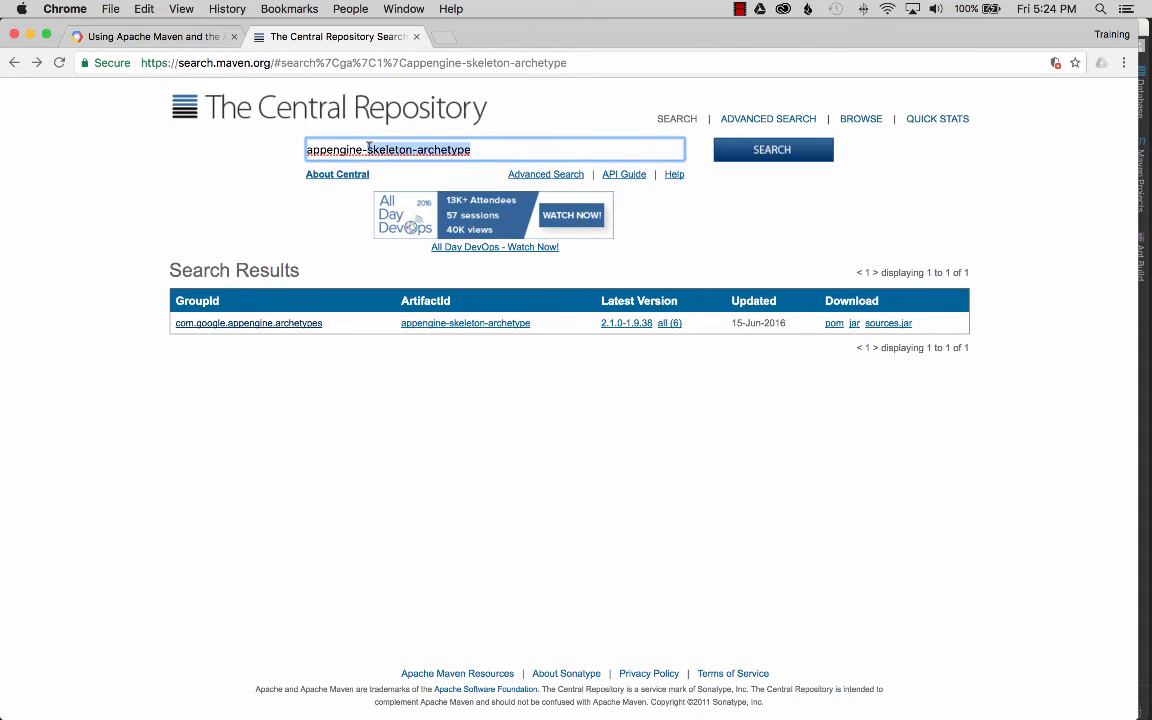
pyautogui.press('super+v')
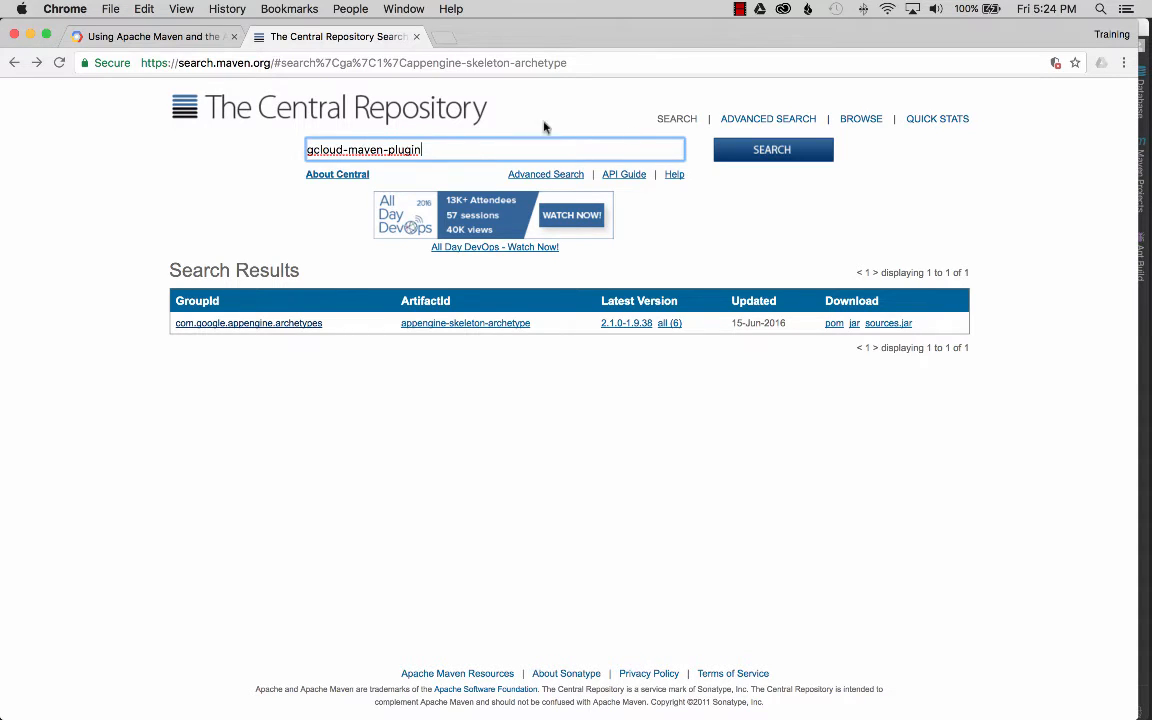
pyautogui.click(758, 152)
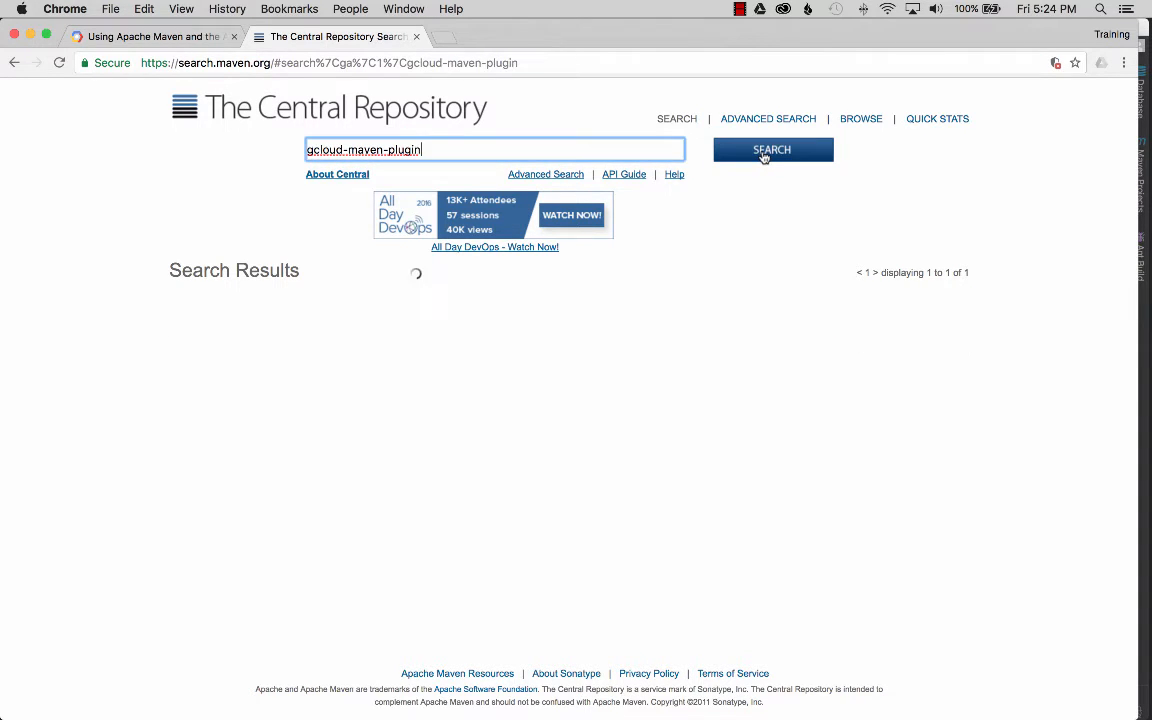
# Step: List all versions of gcloud-maven-plugin and copy the version 2.0.9.133.v20161104
pyautogui.click(610, 323)
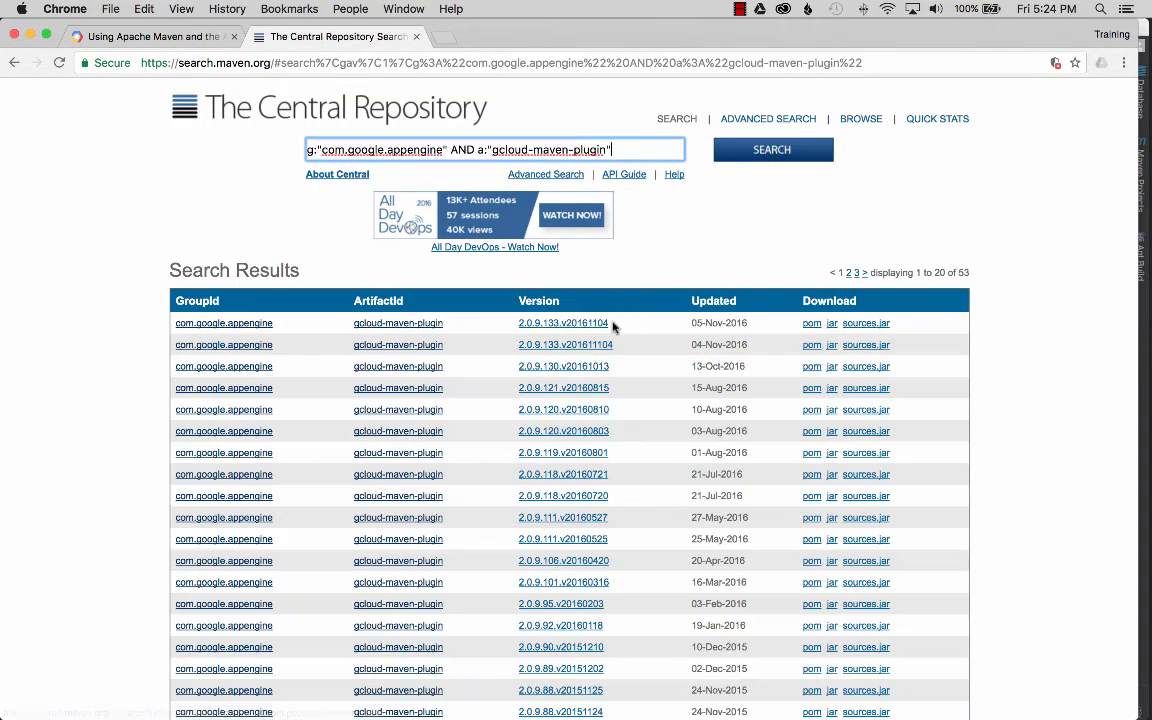
pyautogui.moveTo(618, 326); pyautogui.dragTo(521, 317)
pyautogui.press('super+c')
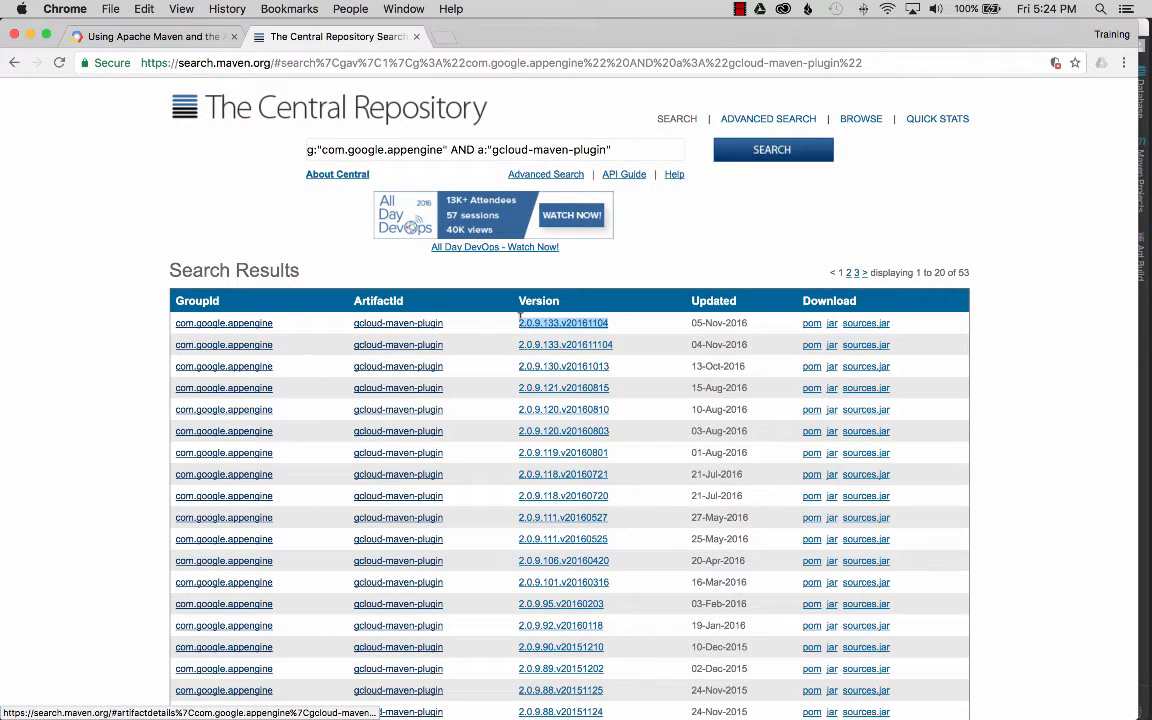
# Step: Replace the gcloud.plugin.version placeholder in the properties of pom.xml with the copied version 2.0.9.133.v20161104 in IntelliJ IDEA
pyautogui.press('super+Tab')
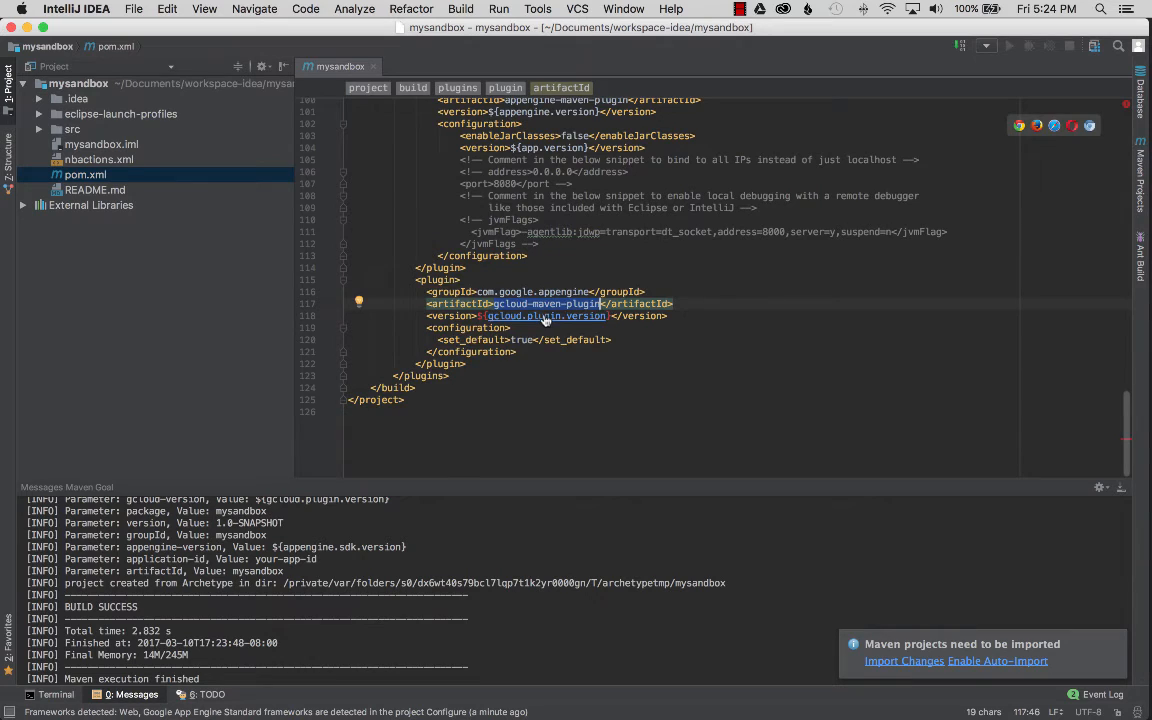
pyautogui.keyDown('super'); pyautogui.click(546, 316); pyautogui.keyUp('super')
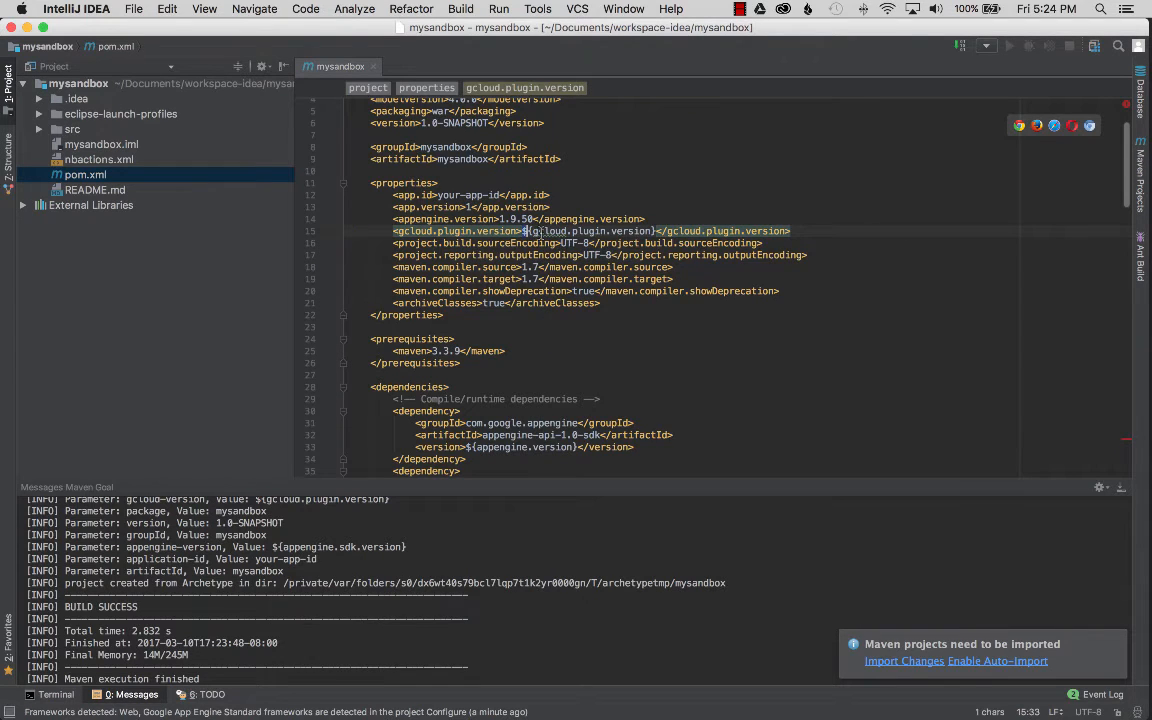
pyautogui.hotkey('shift', 'Right')
pyautogui.hotkey('shift', 'Right')
pyautogui.hotkey('shift', 'Right')
pyautogui.hotkey('shift', 'Right')
pyautogui.hotkey('shift', 'Right')
pyautogui.hotkey('shift', 'Right')
pyautogui.hotkey('shift', 'Right')
pyautogui.hotkey('shift', 'Right')
pyautogui.hotkey('shift', 'Right')
pyautogui.hotkey('shift', 'Right')
pyautogui.hotkey('shift', 'Right')
pyautogui.hotkey('shift', 'Right')
pyautogui.hotkey('shift', 'Right')
pyautogui.hotkey('shift', 'Right')
pyautogui.hotkey('shift', 'Right')
pyautogui.hotkey('shift', 'Right')
pyautogui.hotkey('shift', 'Right')
pyautogui.hotkey('shift', 'Right')
pyautogui.hotkey('shift', 'Right')
pyautogui.hotkey('shift', 'Right')
pyautogui.hotkey('shift', 'Right')
pyautogui.hotkey('shift', 'Right')
pyautogui.hotkey('shift', 'Right')
pyautogui.hotkey('shift', 'Right')
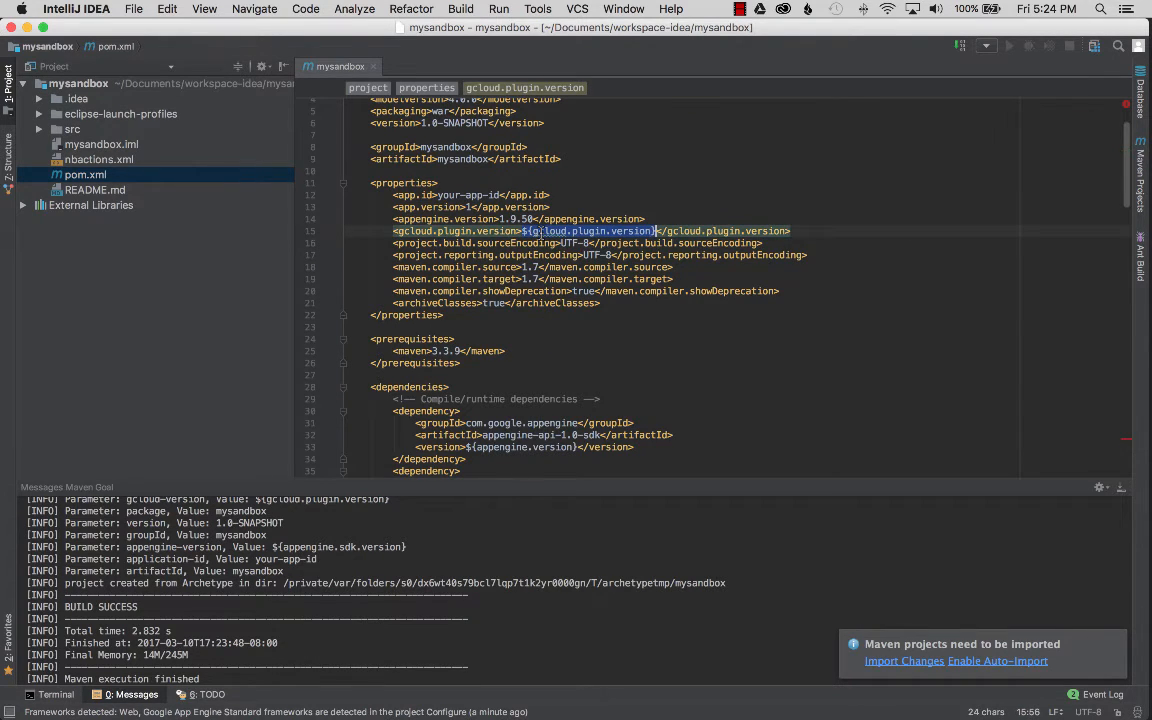
pyautogui.press('super+v')
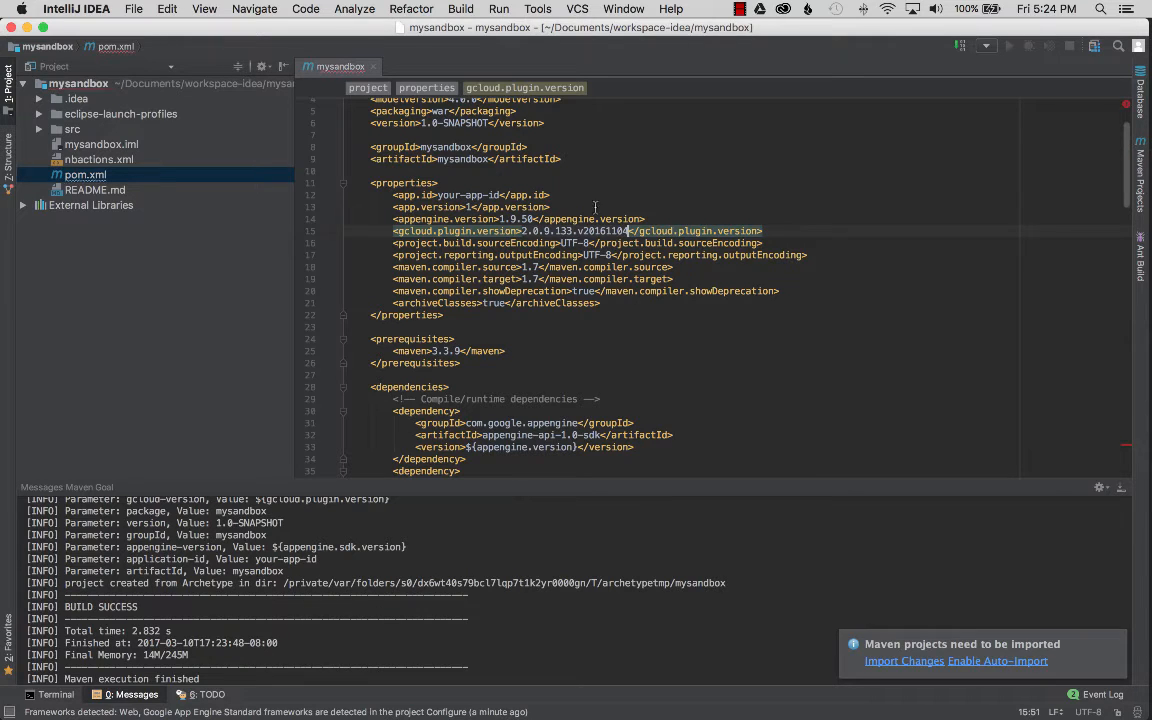
# Step: Enable automatic import of Maven changes and check that mysandbox is listed among the Maven projects
pyautogui.click(993, 661)
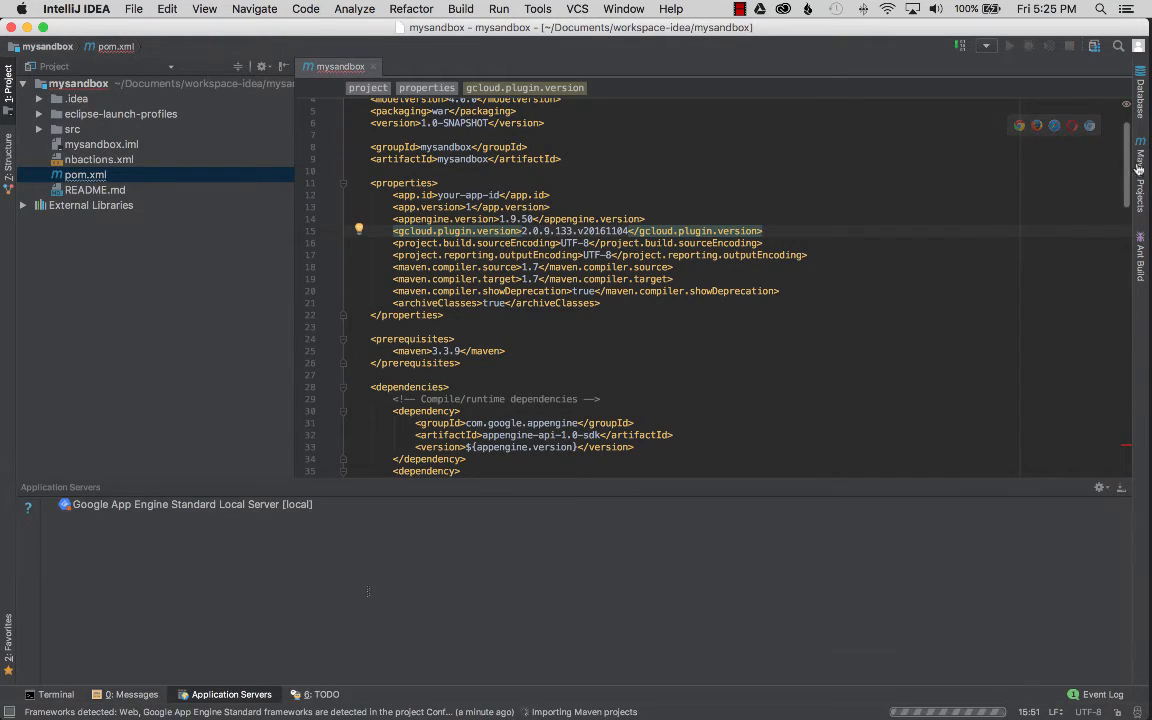
pyautogui.click(1138, 170)
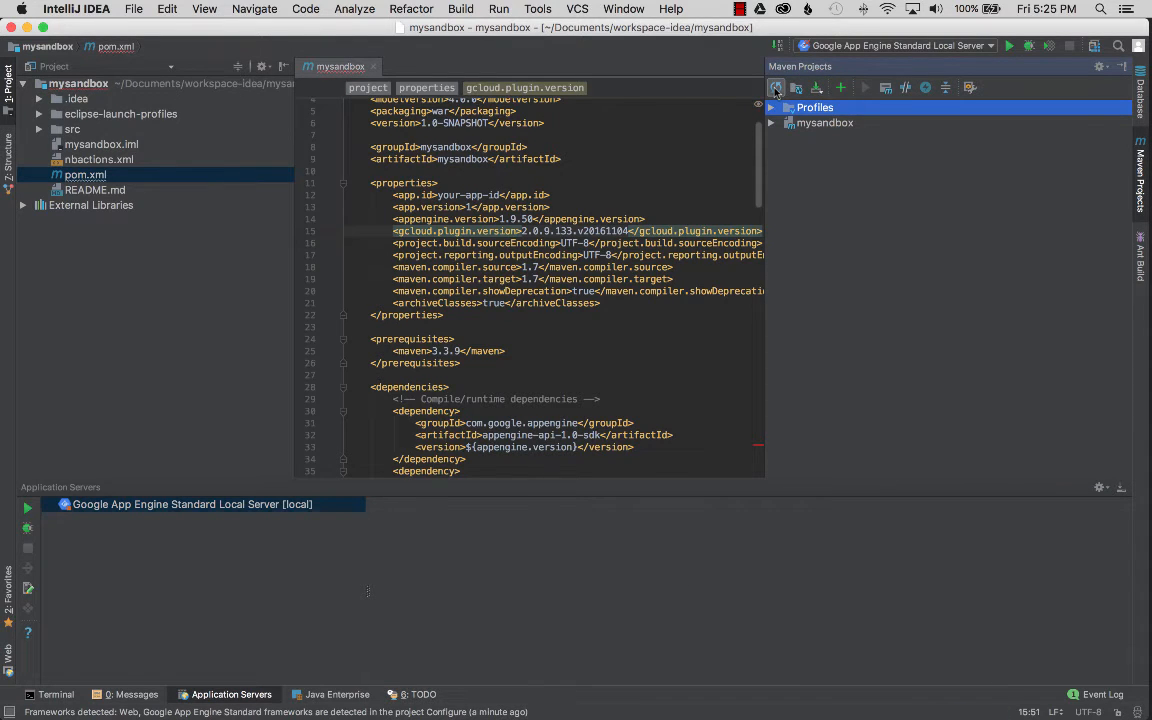
pyautogui.click(1122, 68)
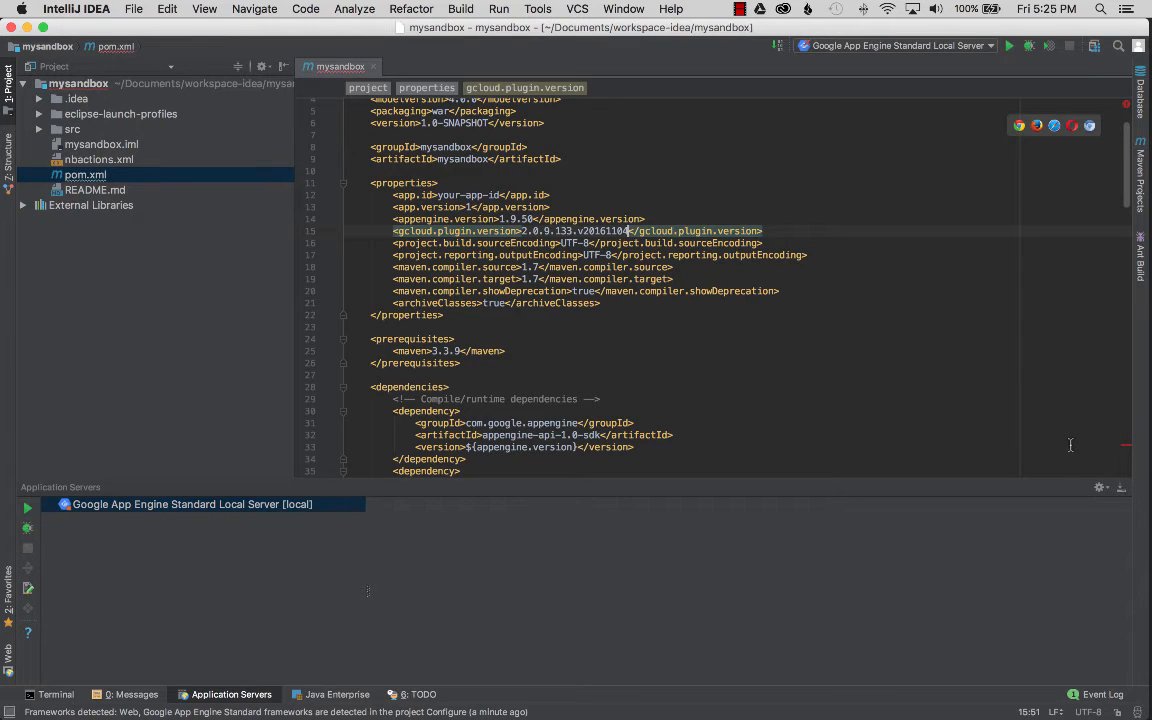
# Step: Examine the error flagged near the end of pom.xml, around the set_default setting of gcloud-maven-plugin
pyautogui.click(1126, 450)
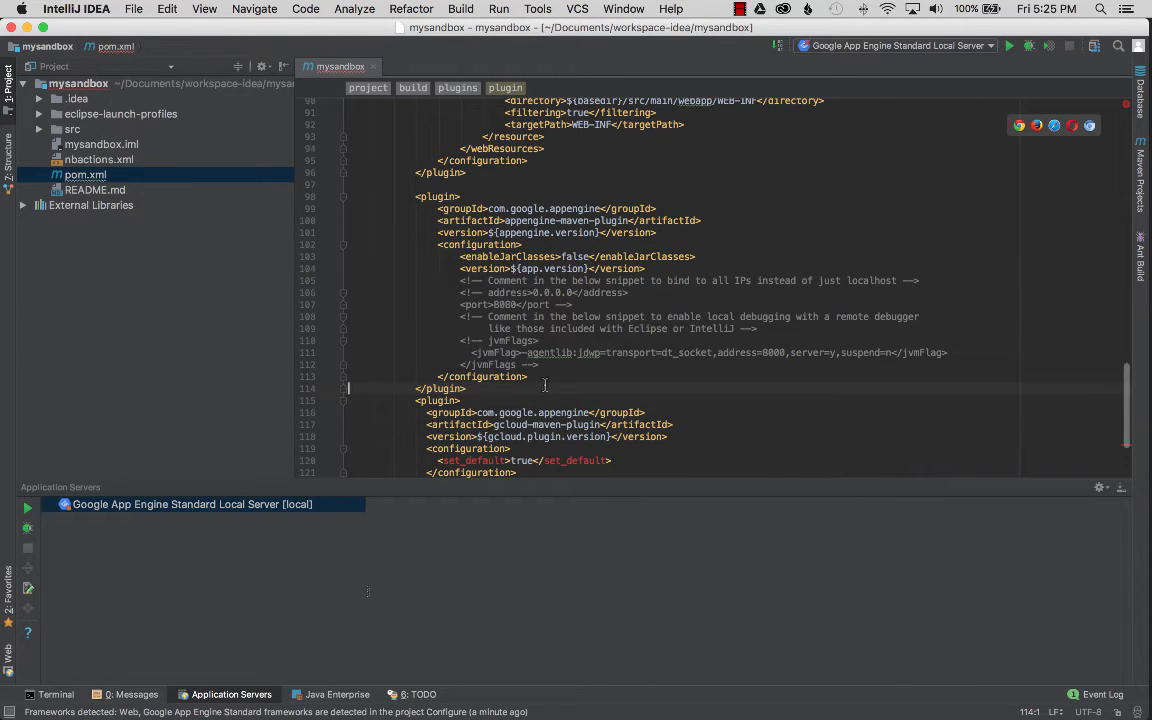
pyautogui.moveTo(573, 460)
pyautogui.scroll(20, 485, 358)
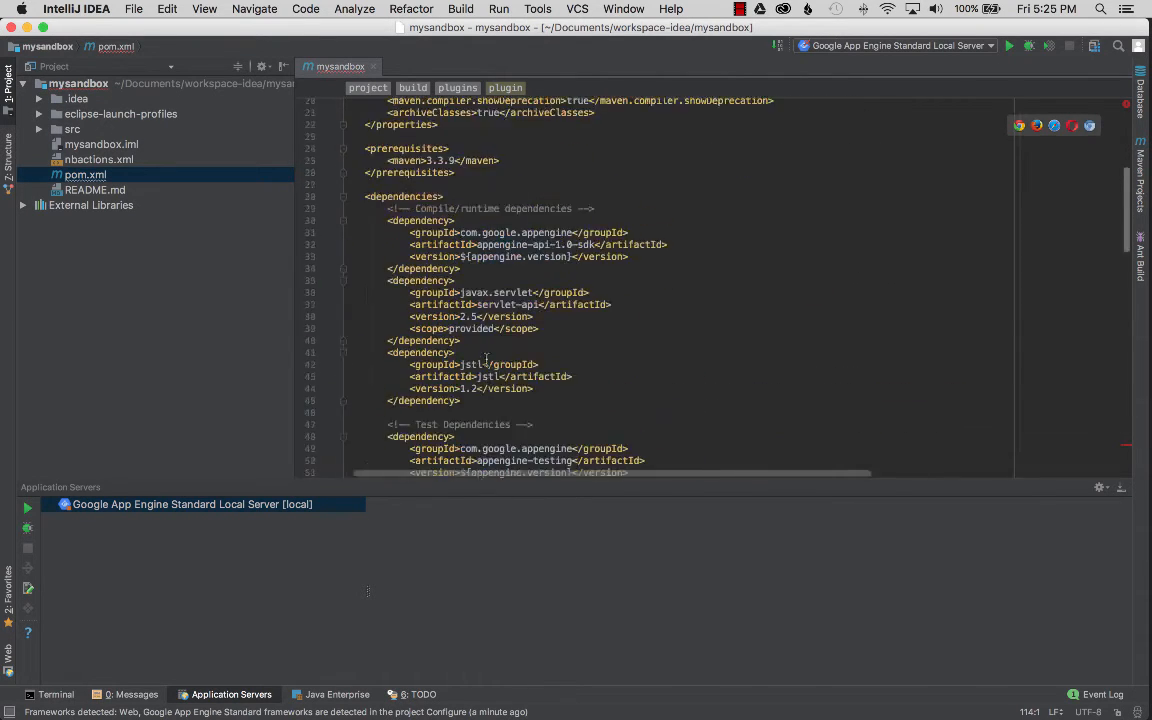
# Step: Launch the Google App Engine Standard Local Server in debug mode from its configuration and open the servlet link on the localhost:8080 page
pyautogui.click(146, 506)
pyautogui.rightClick(146, 508)
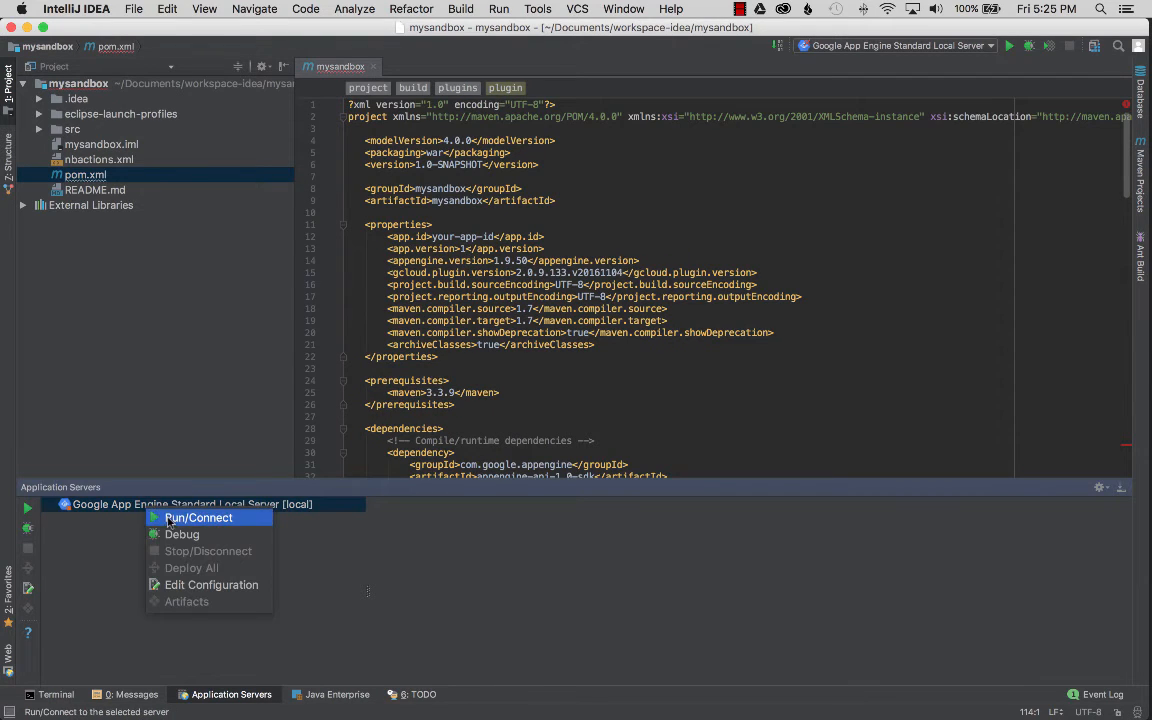
pyautogui.click(160, 584)
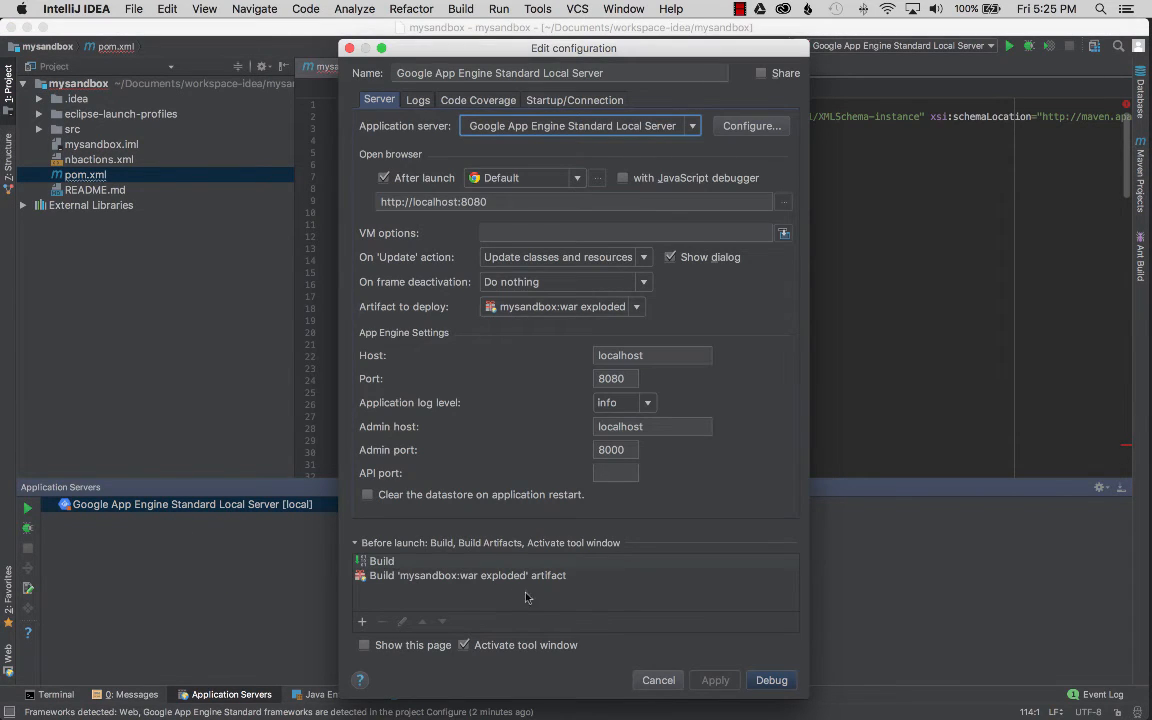
pyautogui.click(770, 680)
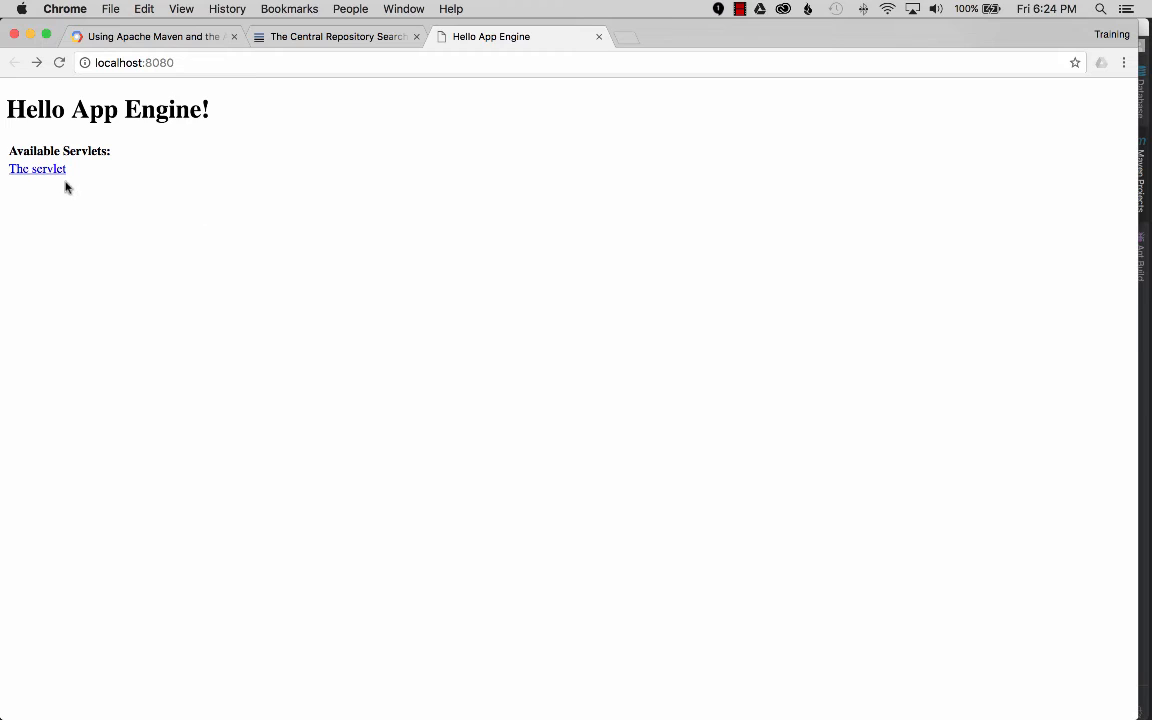
pyautogui.click(57, 171)
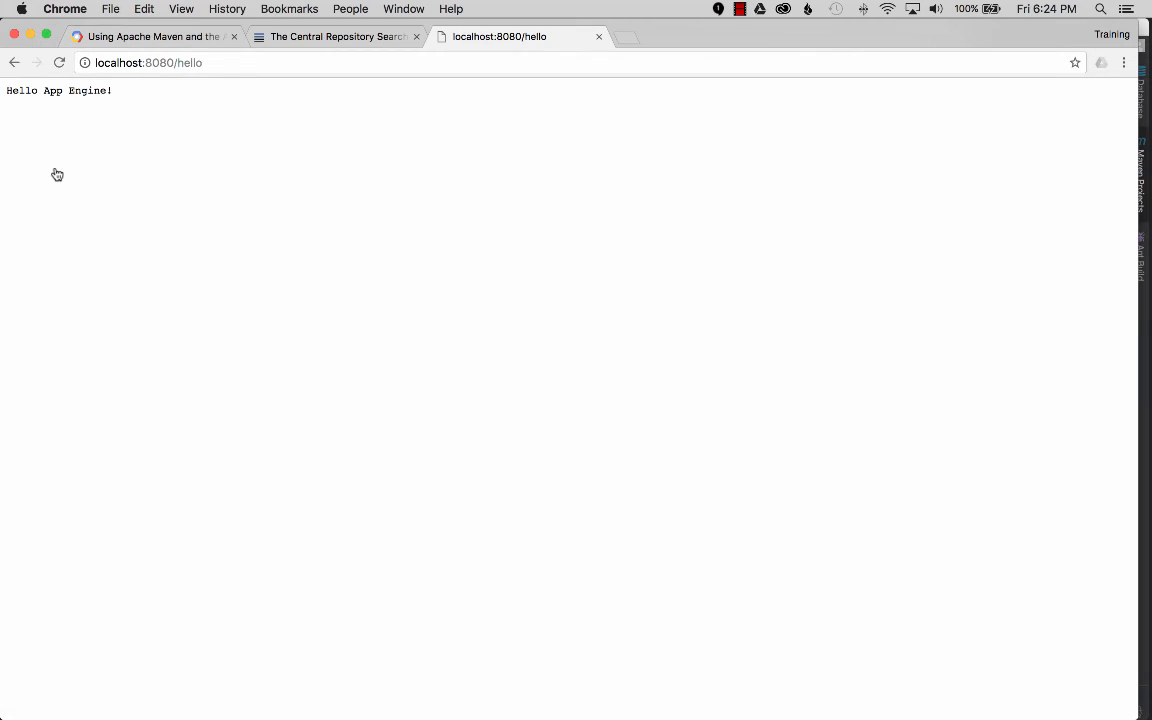
pyautogui.press('super+Tab')
pyautogui.press('super+Tab')
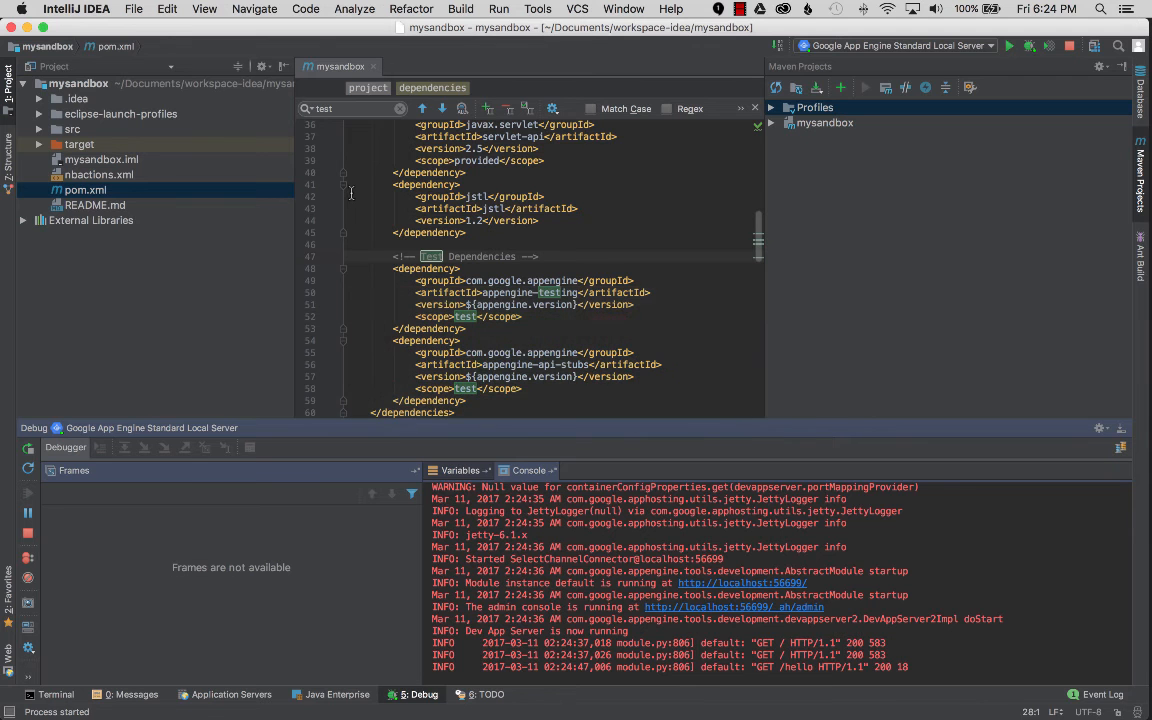
pyautogui.scroll(5, 916, 553)
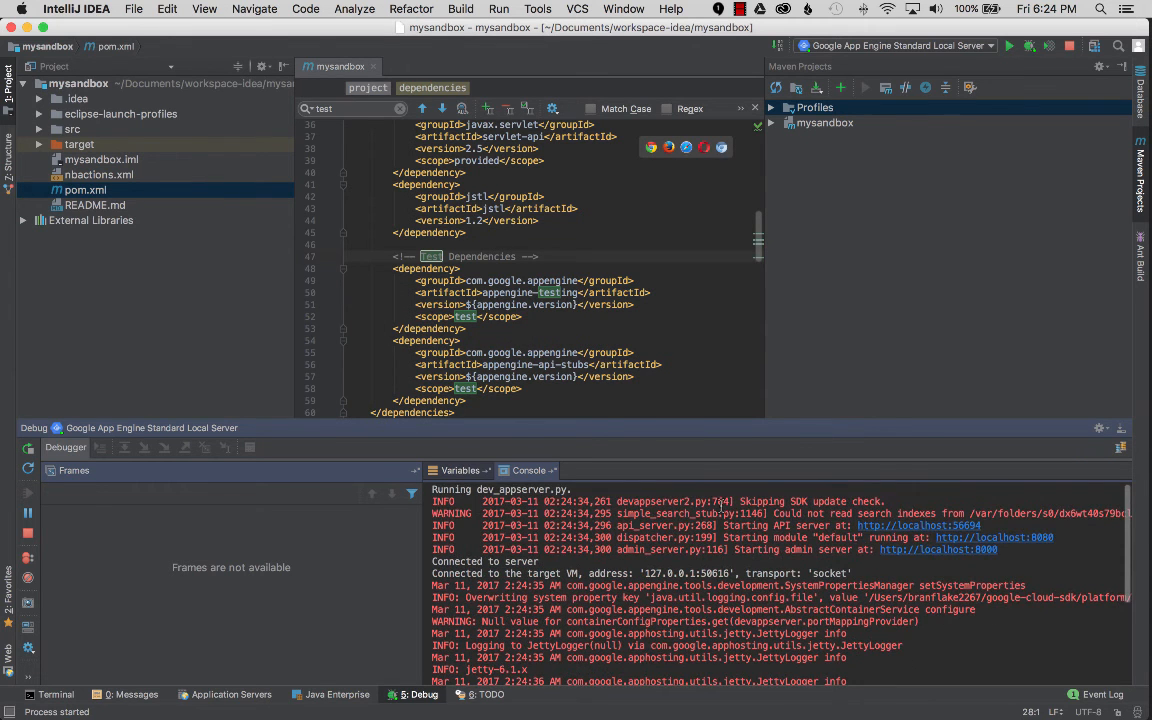
pyautogui.click(920, 550)
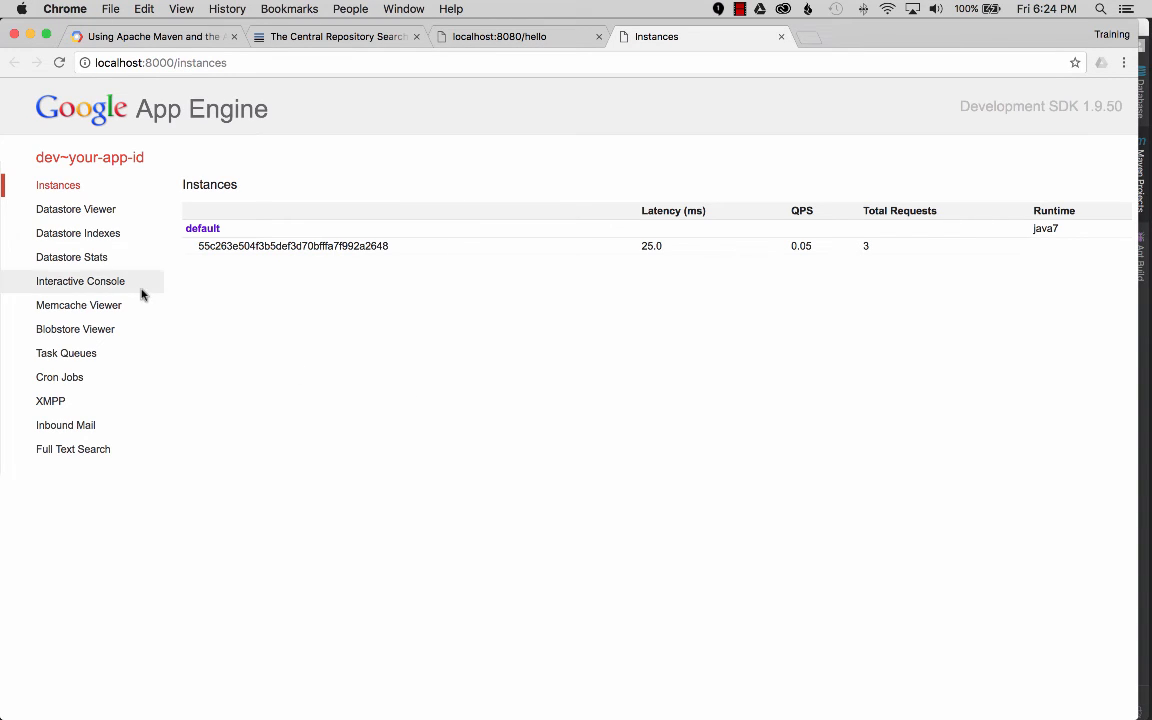
# Step: View the Datastore Indexes, Datastore Stats and Interactive Console pages of the App Engine development console
pyautogui.click(98, 233)
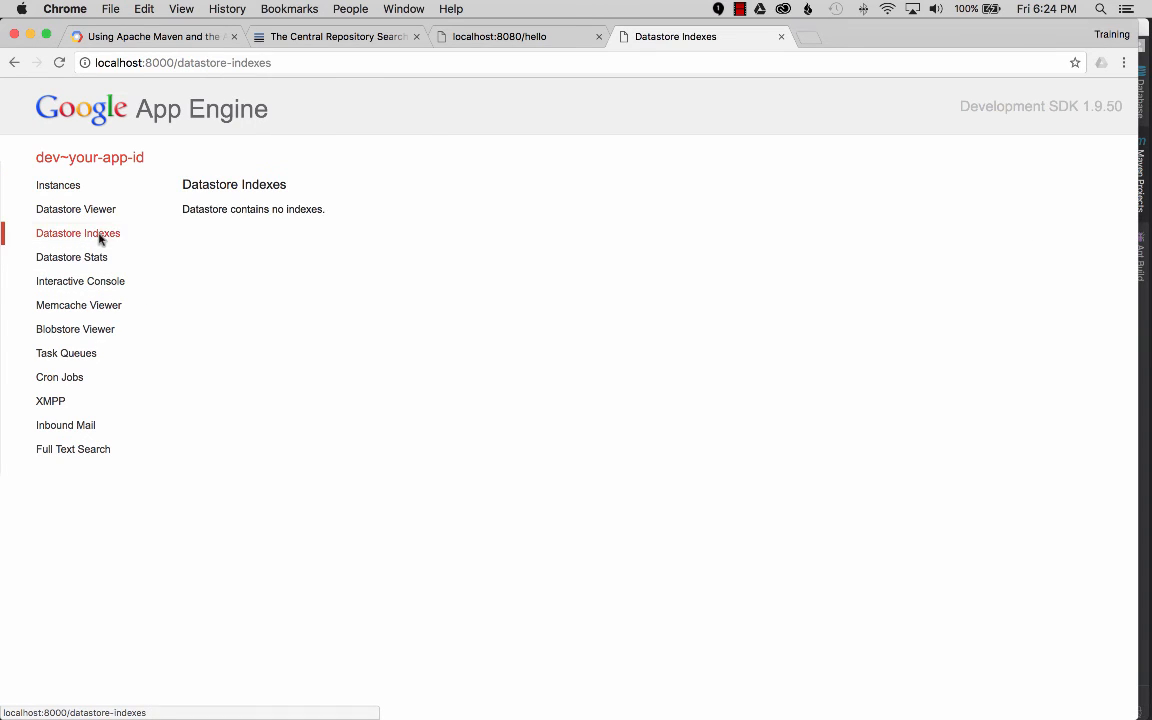
pyautogui.click(95, 257)
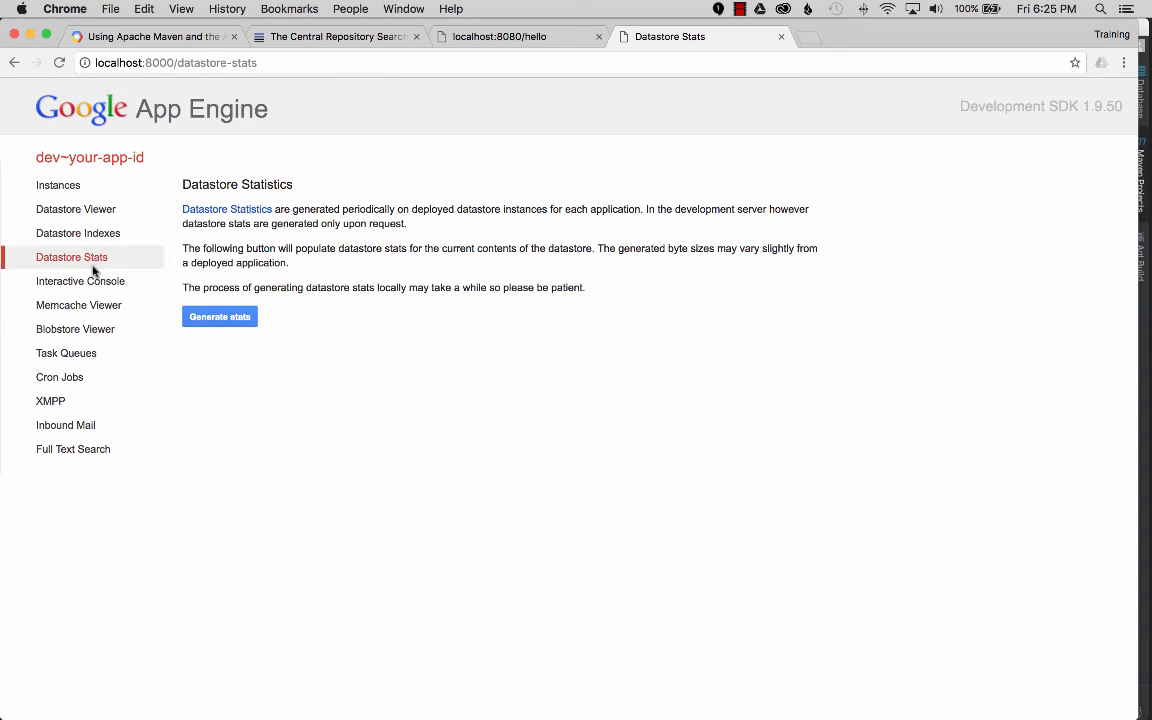
pyautogui.click(92, 283)
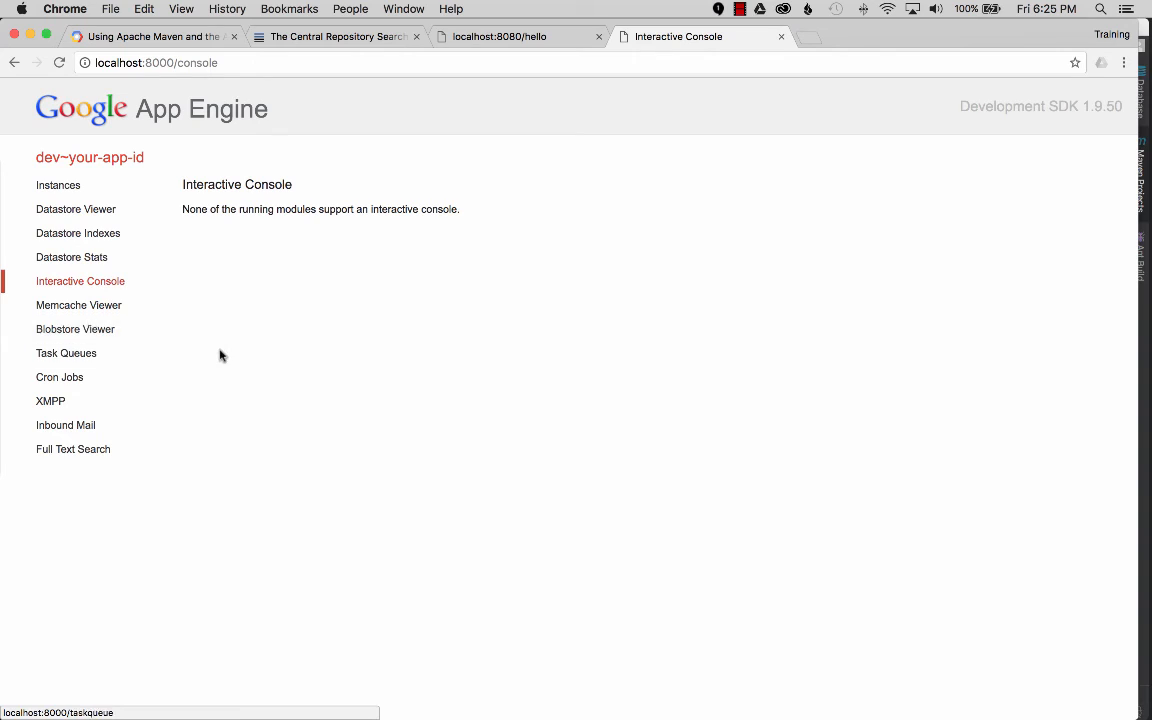
# Step: Switch back to IntelliJ IDEA, review the latest server log output, and stop the Google App Engine Standard Local Server
pyautogui.press('super+Tab')
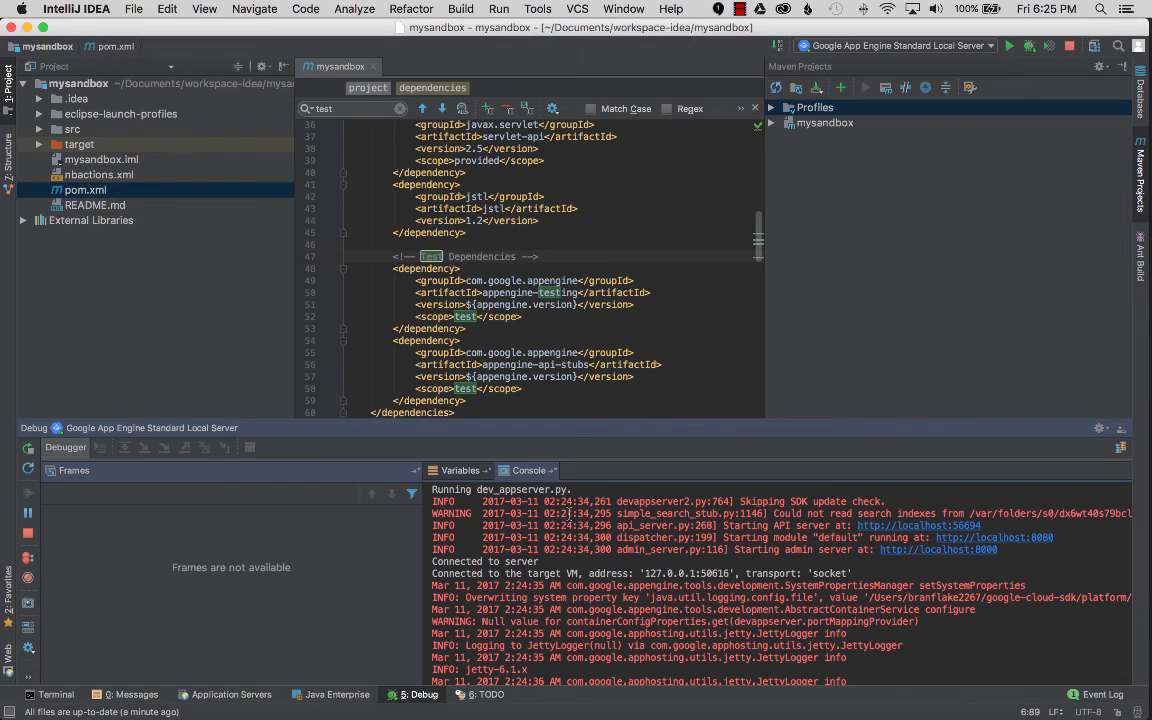
pyautogui.scroll(-4, 637, 577)
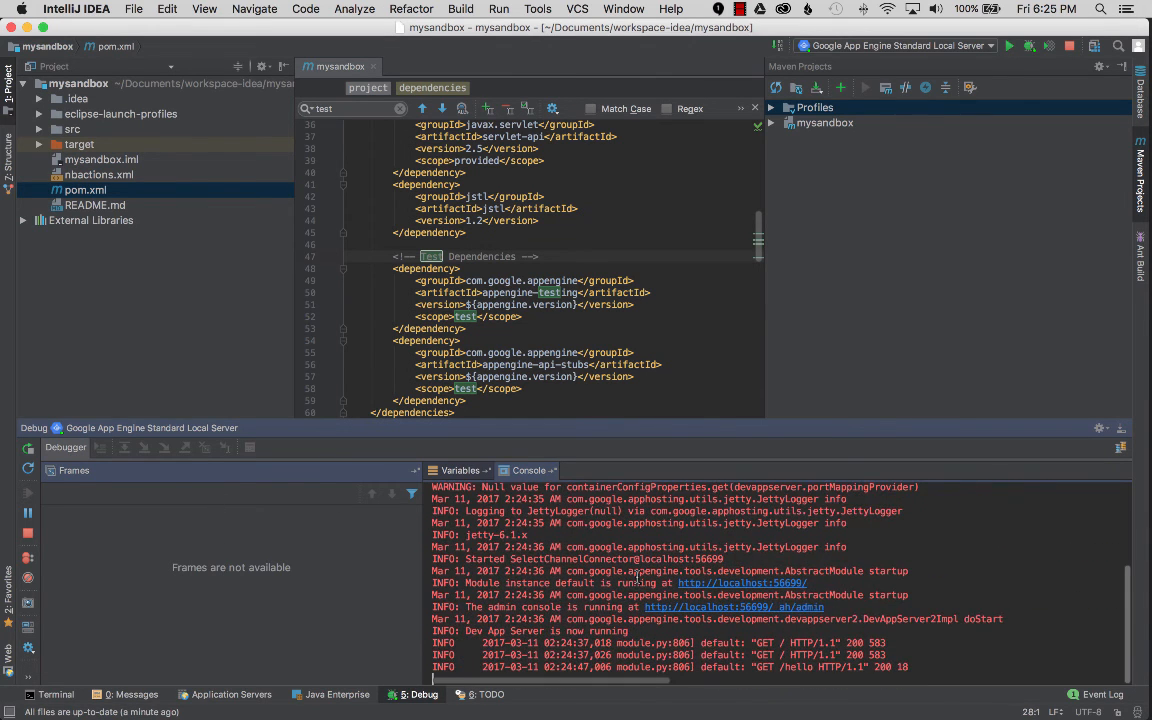
pyautogui.click(234, 692)
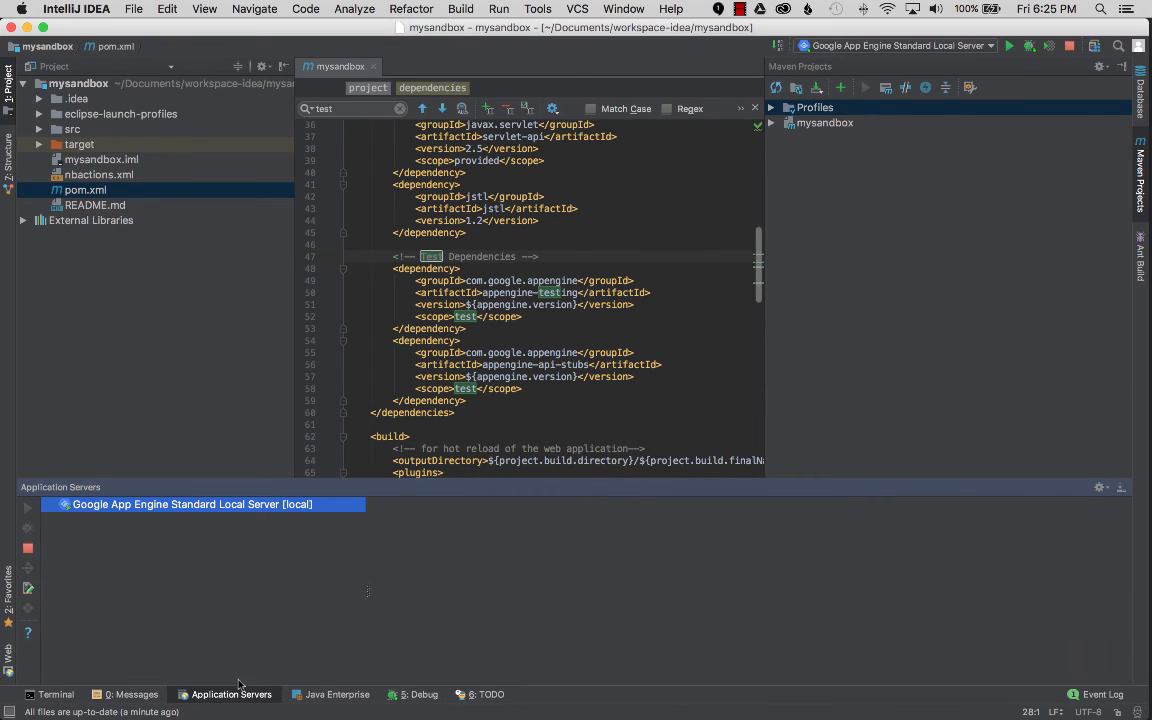
pyautogui.rightClick(149, 507)
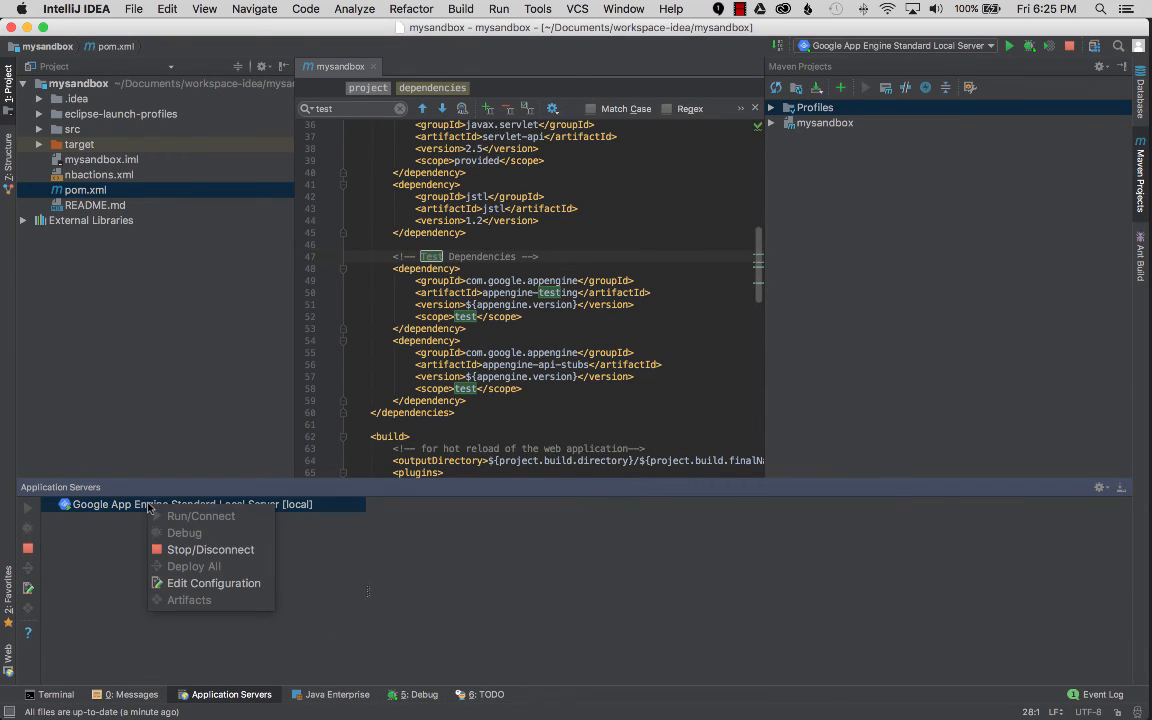
pyautogui.click(177, 552)
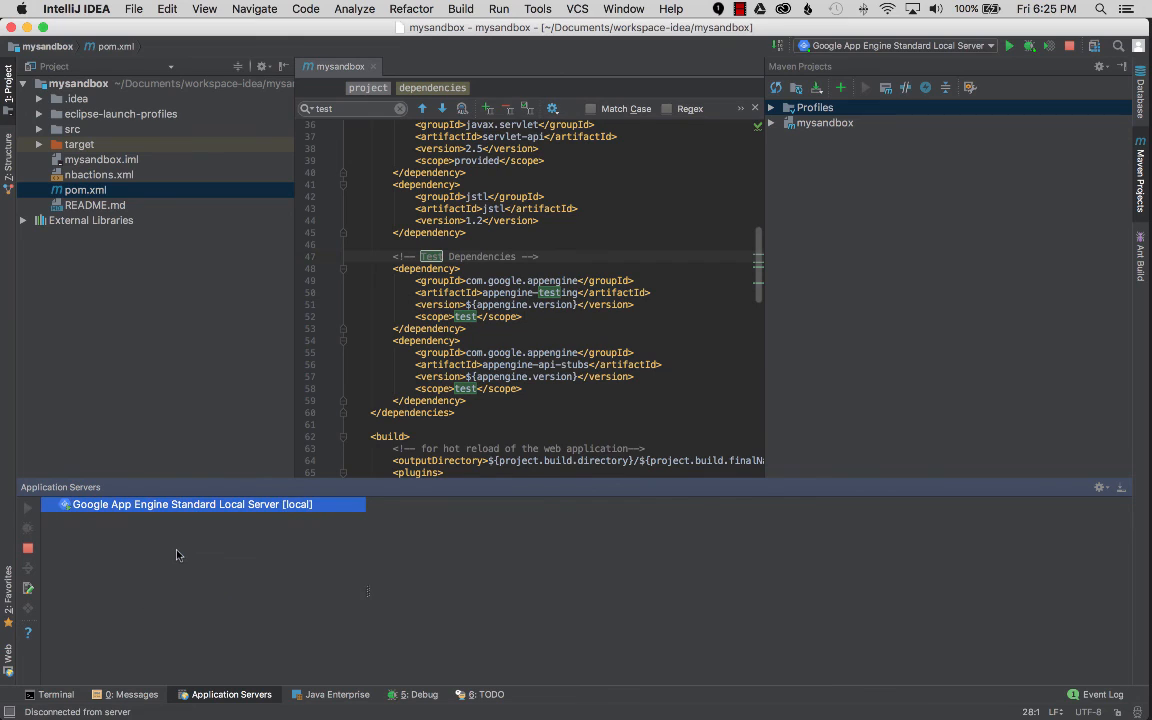
# Step: Review the run configuration of the Google App Engine Standard Local Server and close it without changes
pyautogui.rightClick(143, 508)
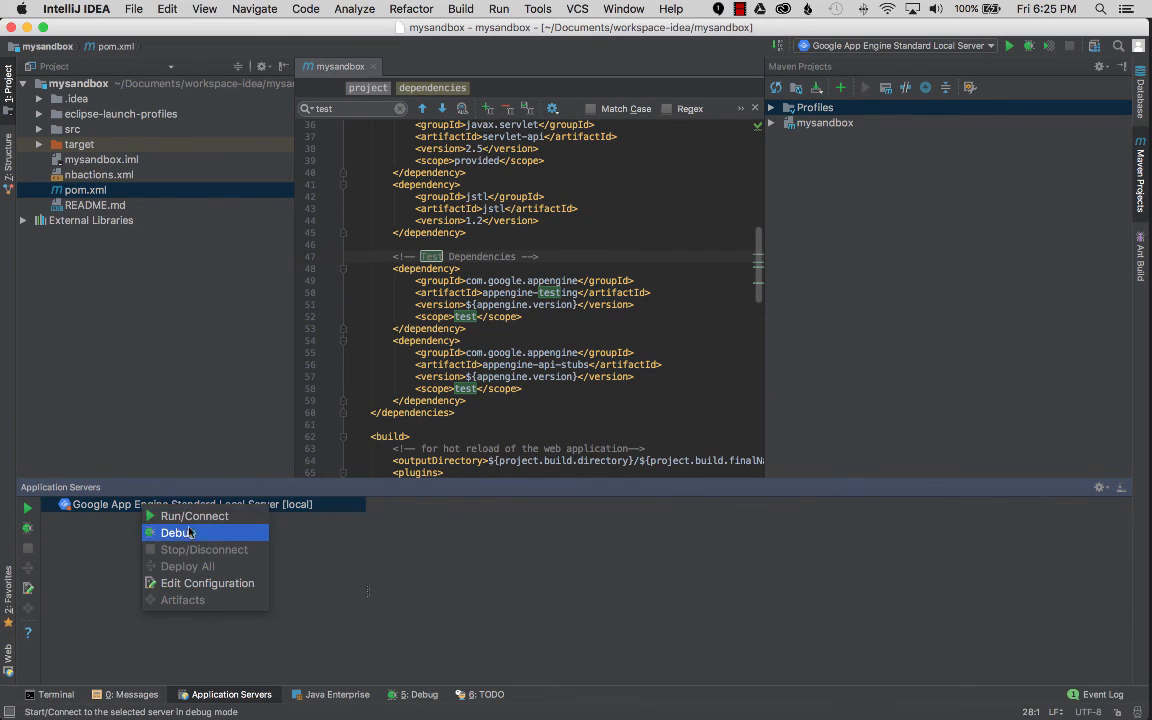
pyautogui.click(193, 585)
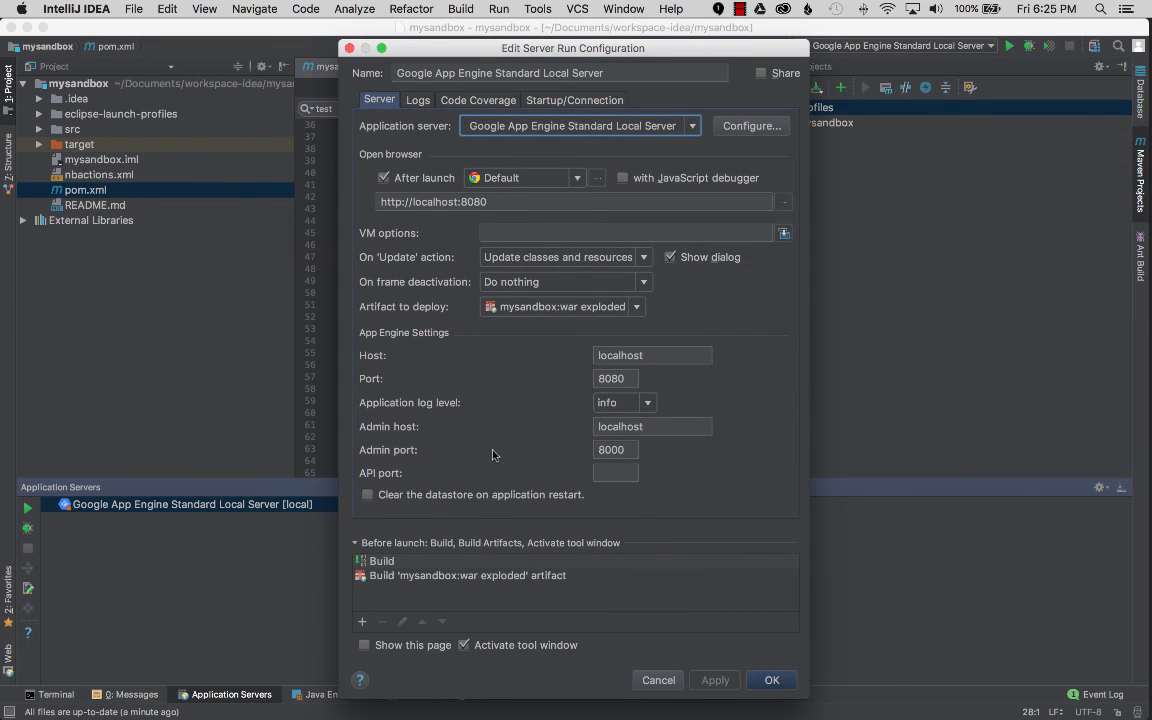
pyautogui.press('Escape')
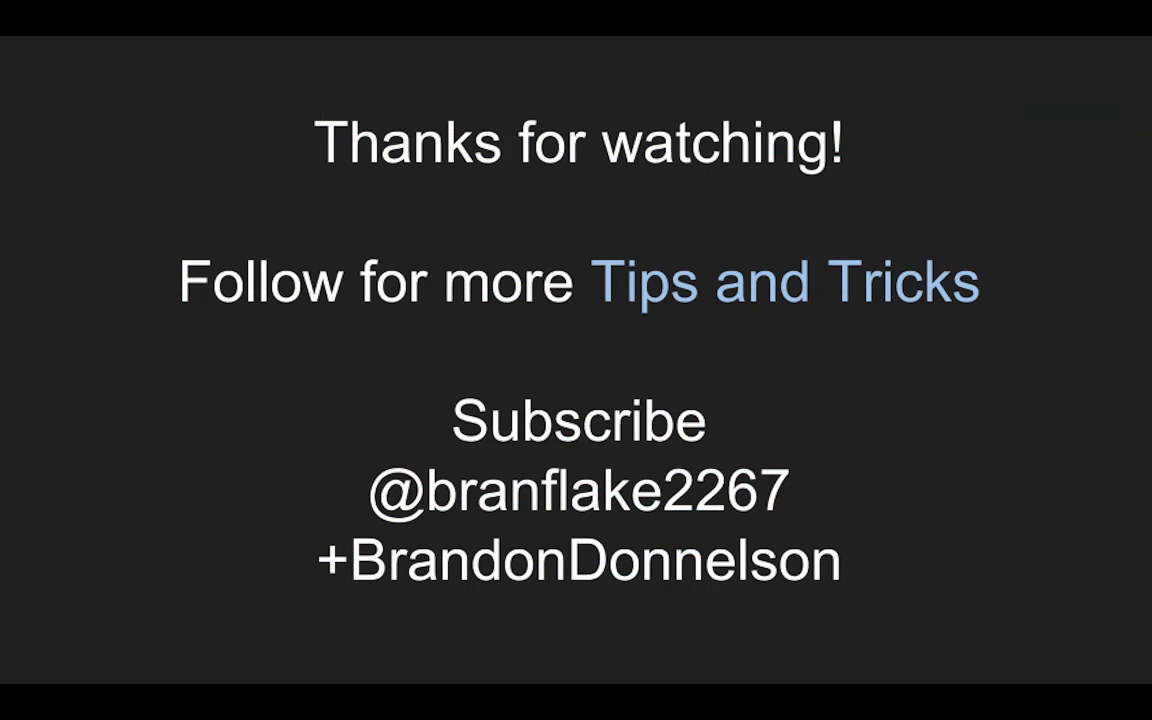